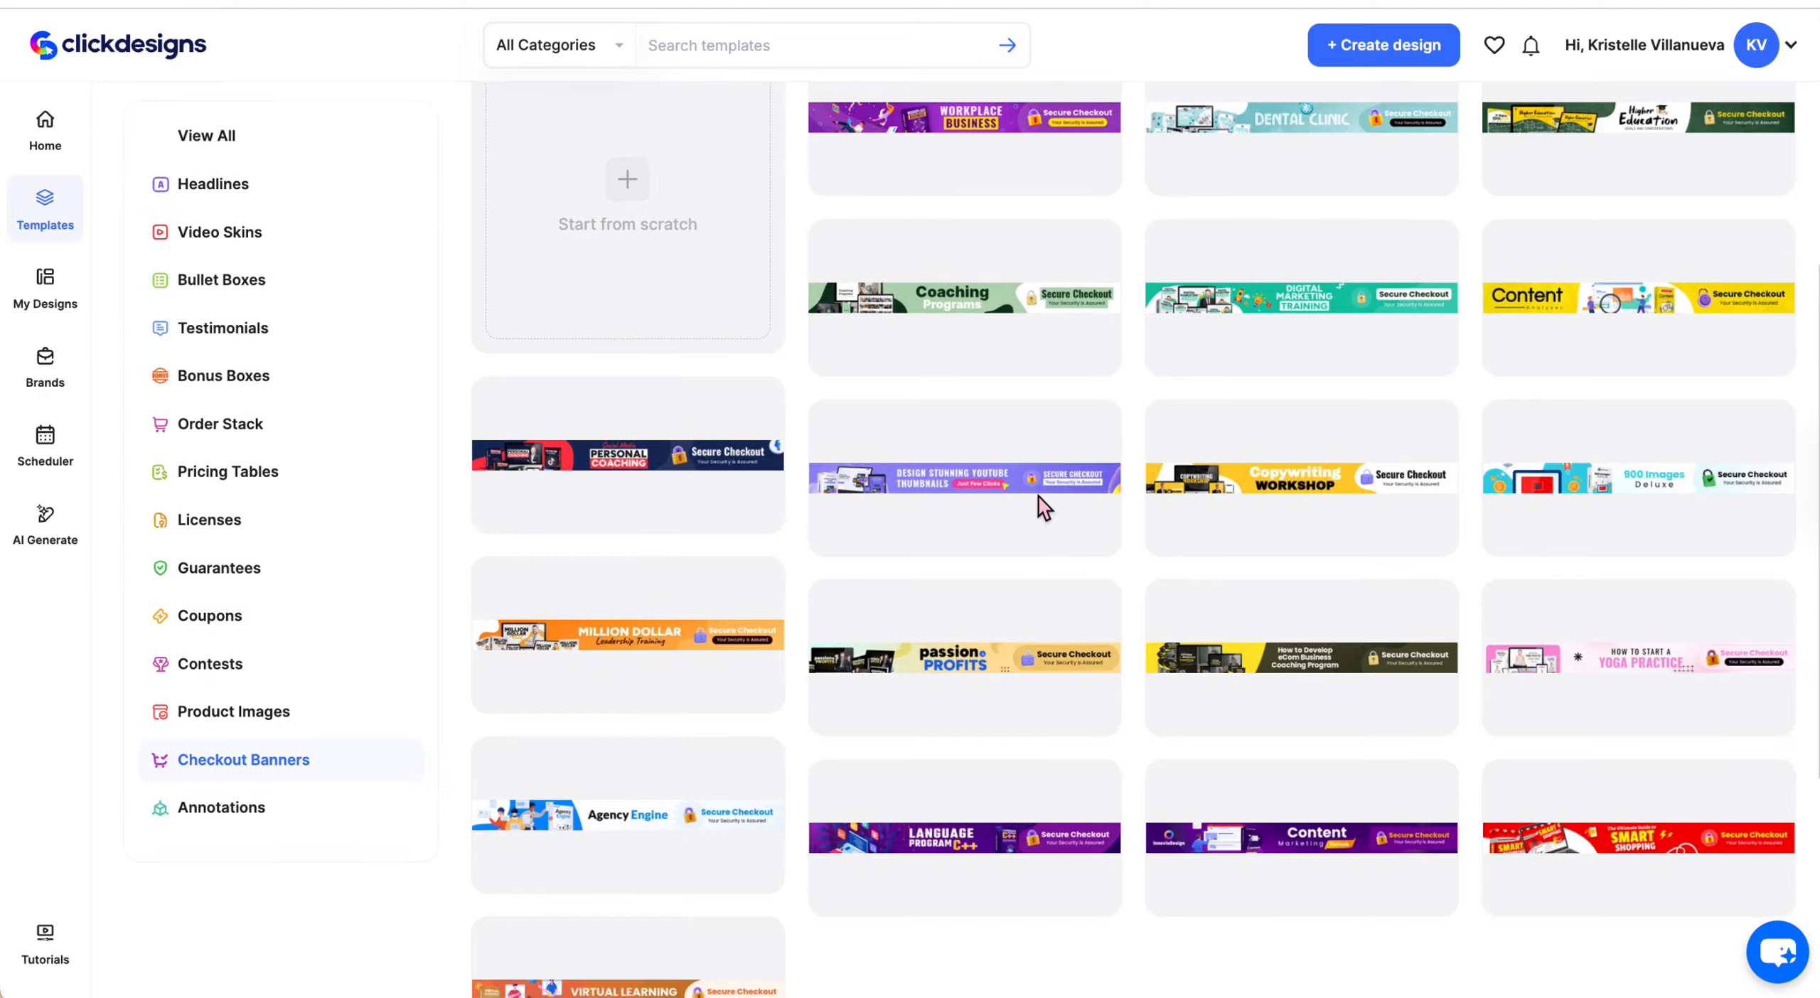
# Open the JVZoo Higher Education Checkout Banner template in the editor
pyautogui.scroll(3, 1135, 945)
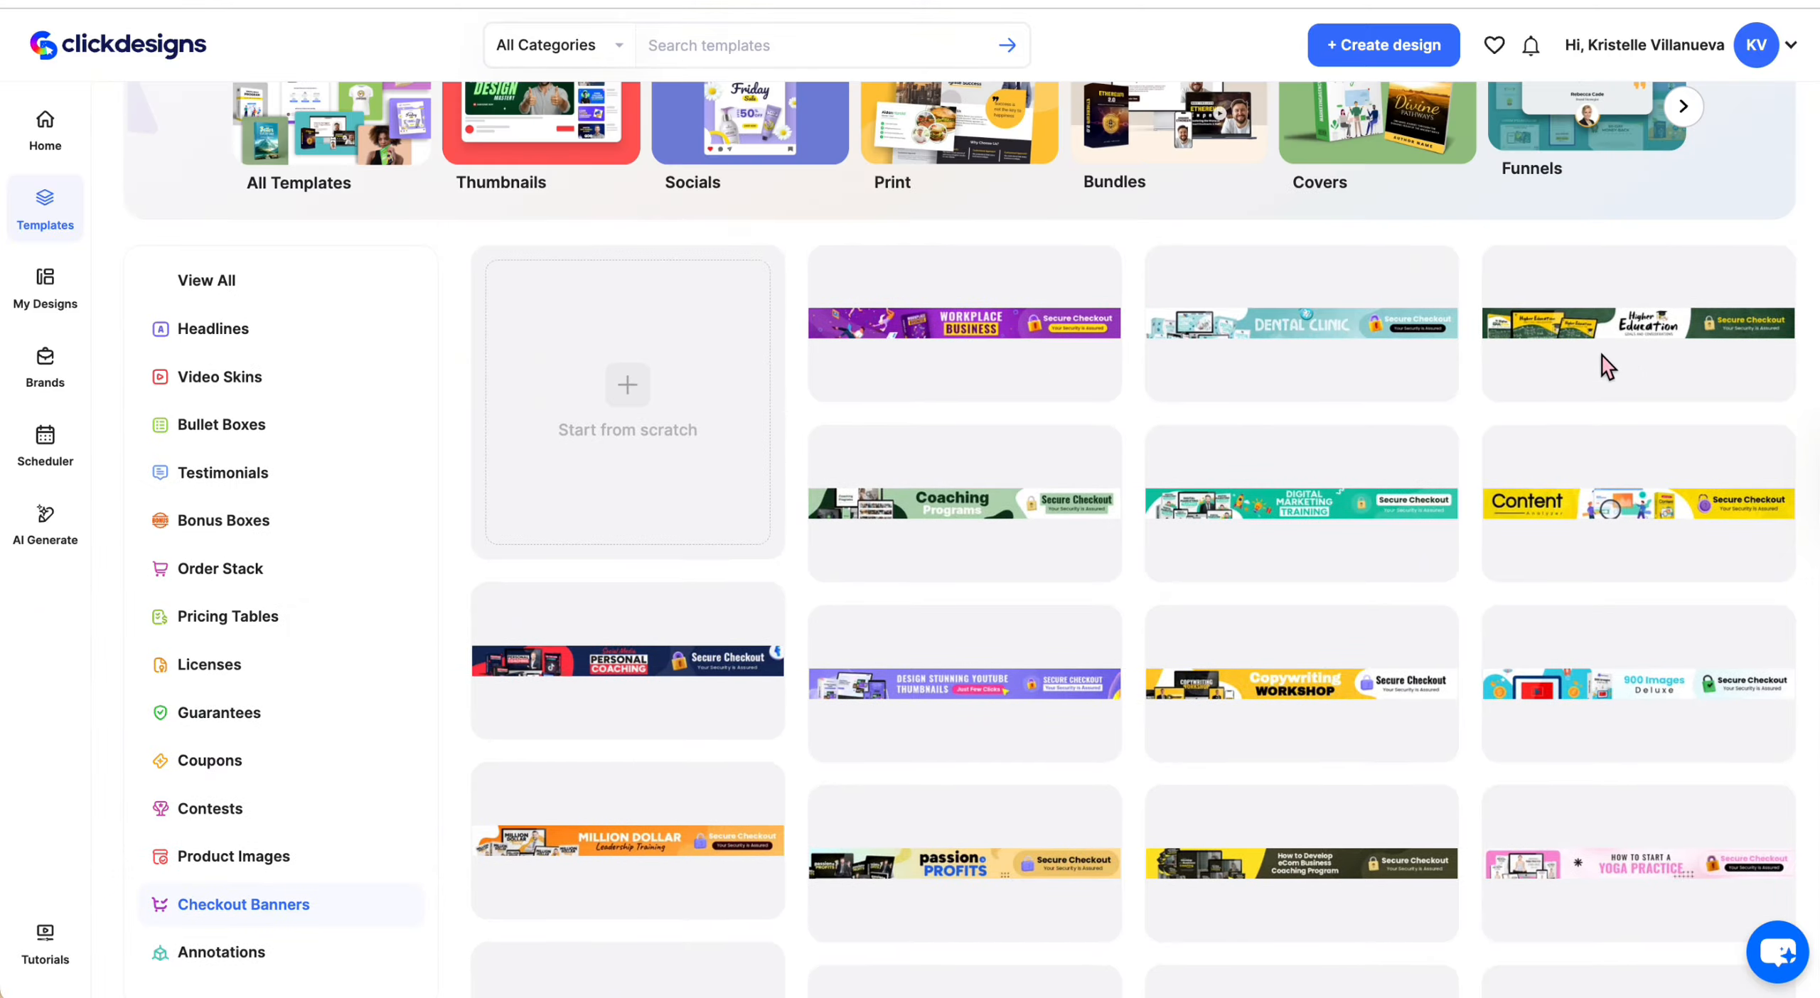
pyautogui.click(1663, 340)
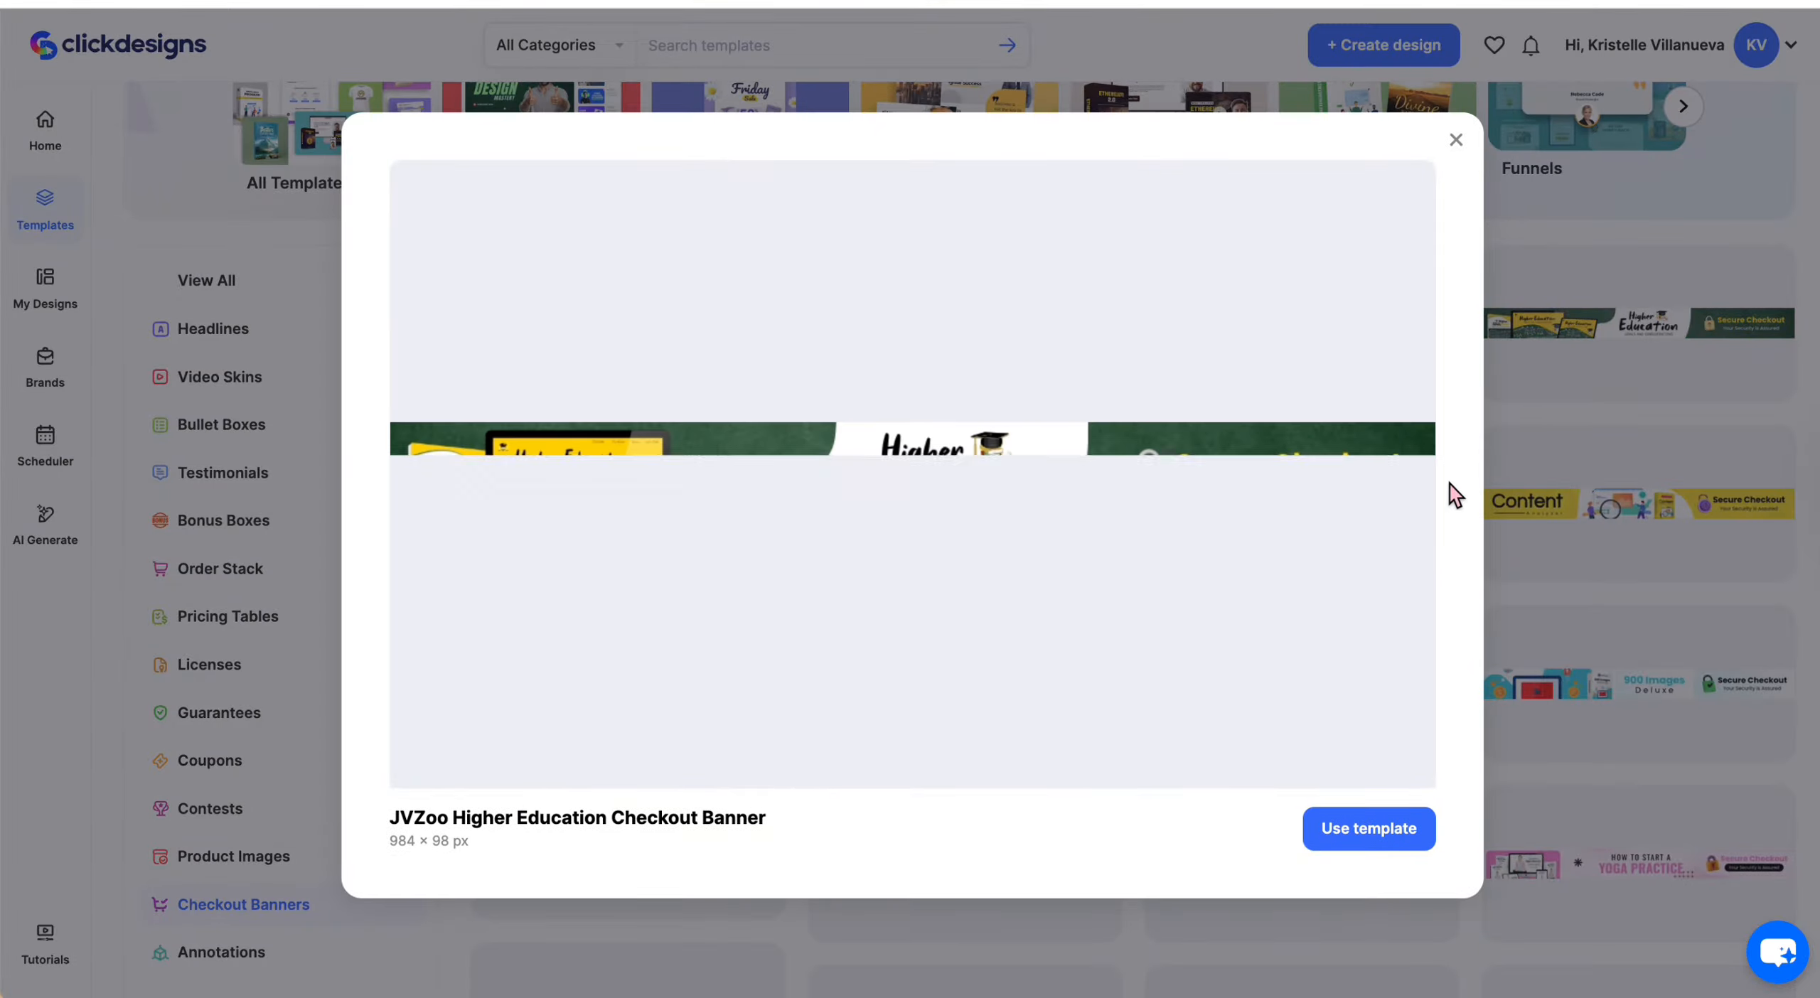
pyautogui.click(1352, 818)
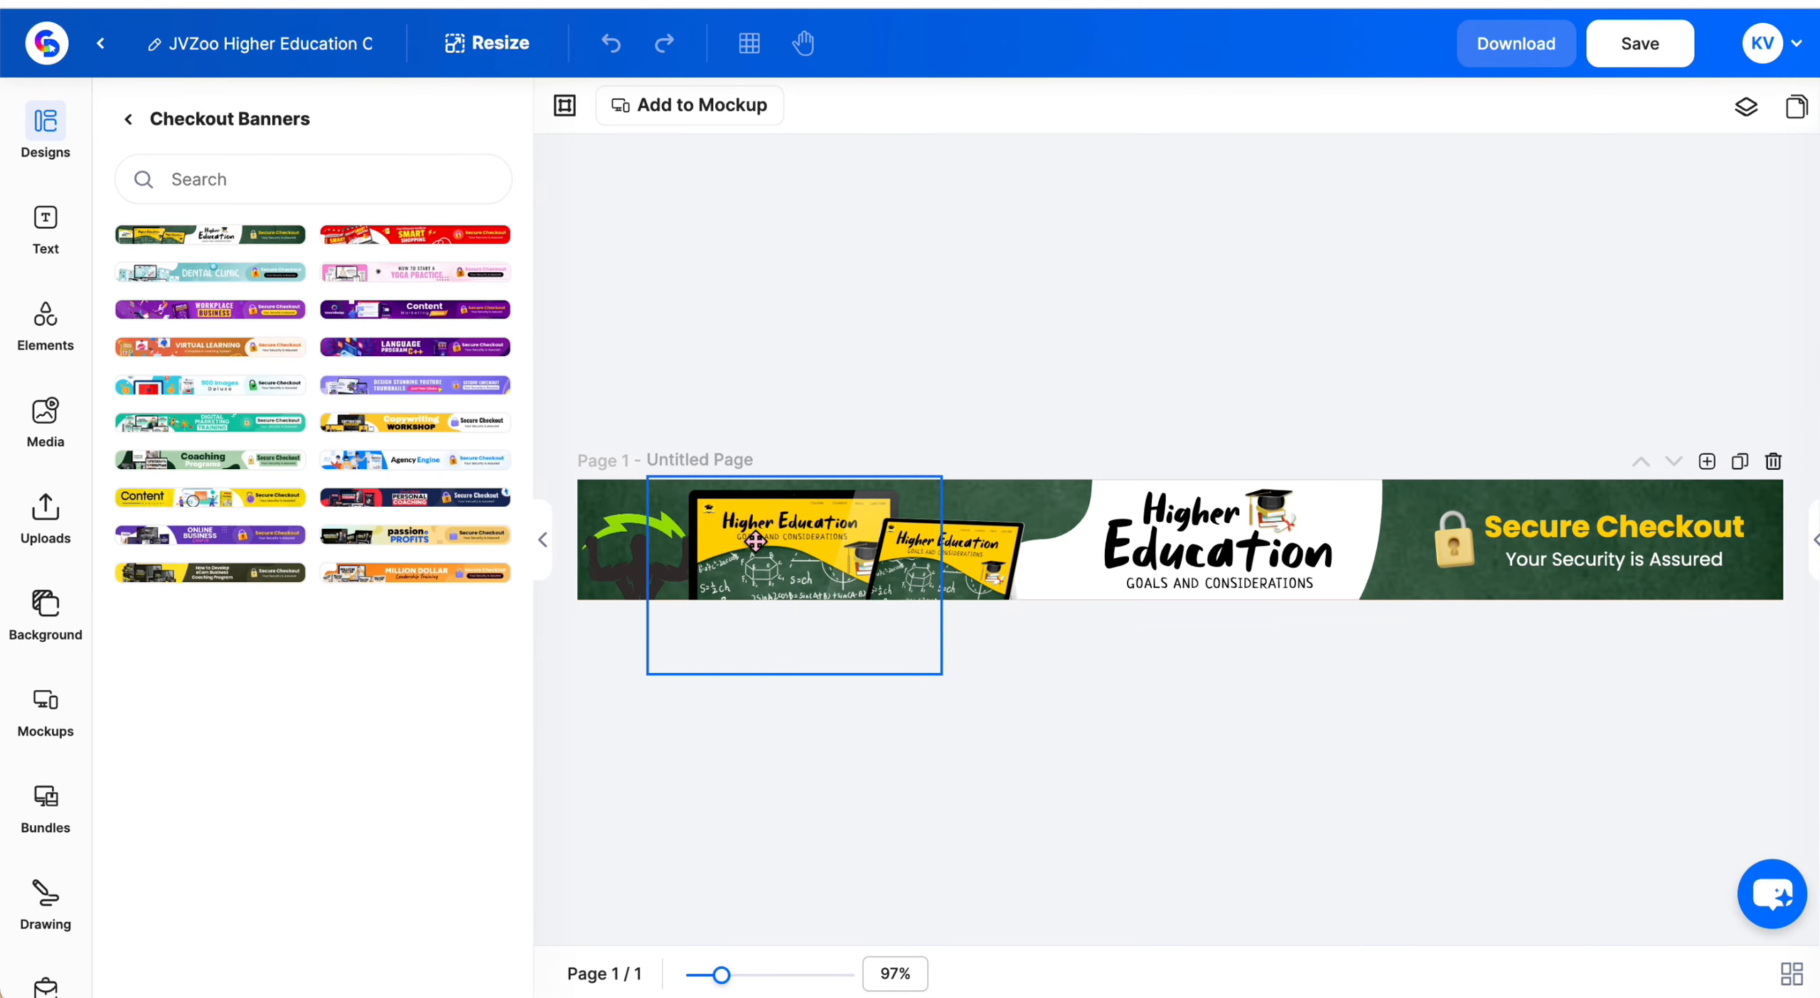
# Browse the template categories in the designs panel, including Packaging and My Designs
pyautogui.click(967, 543)
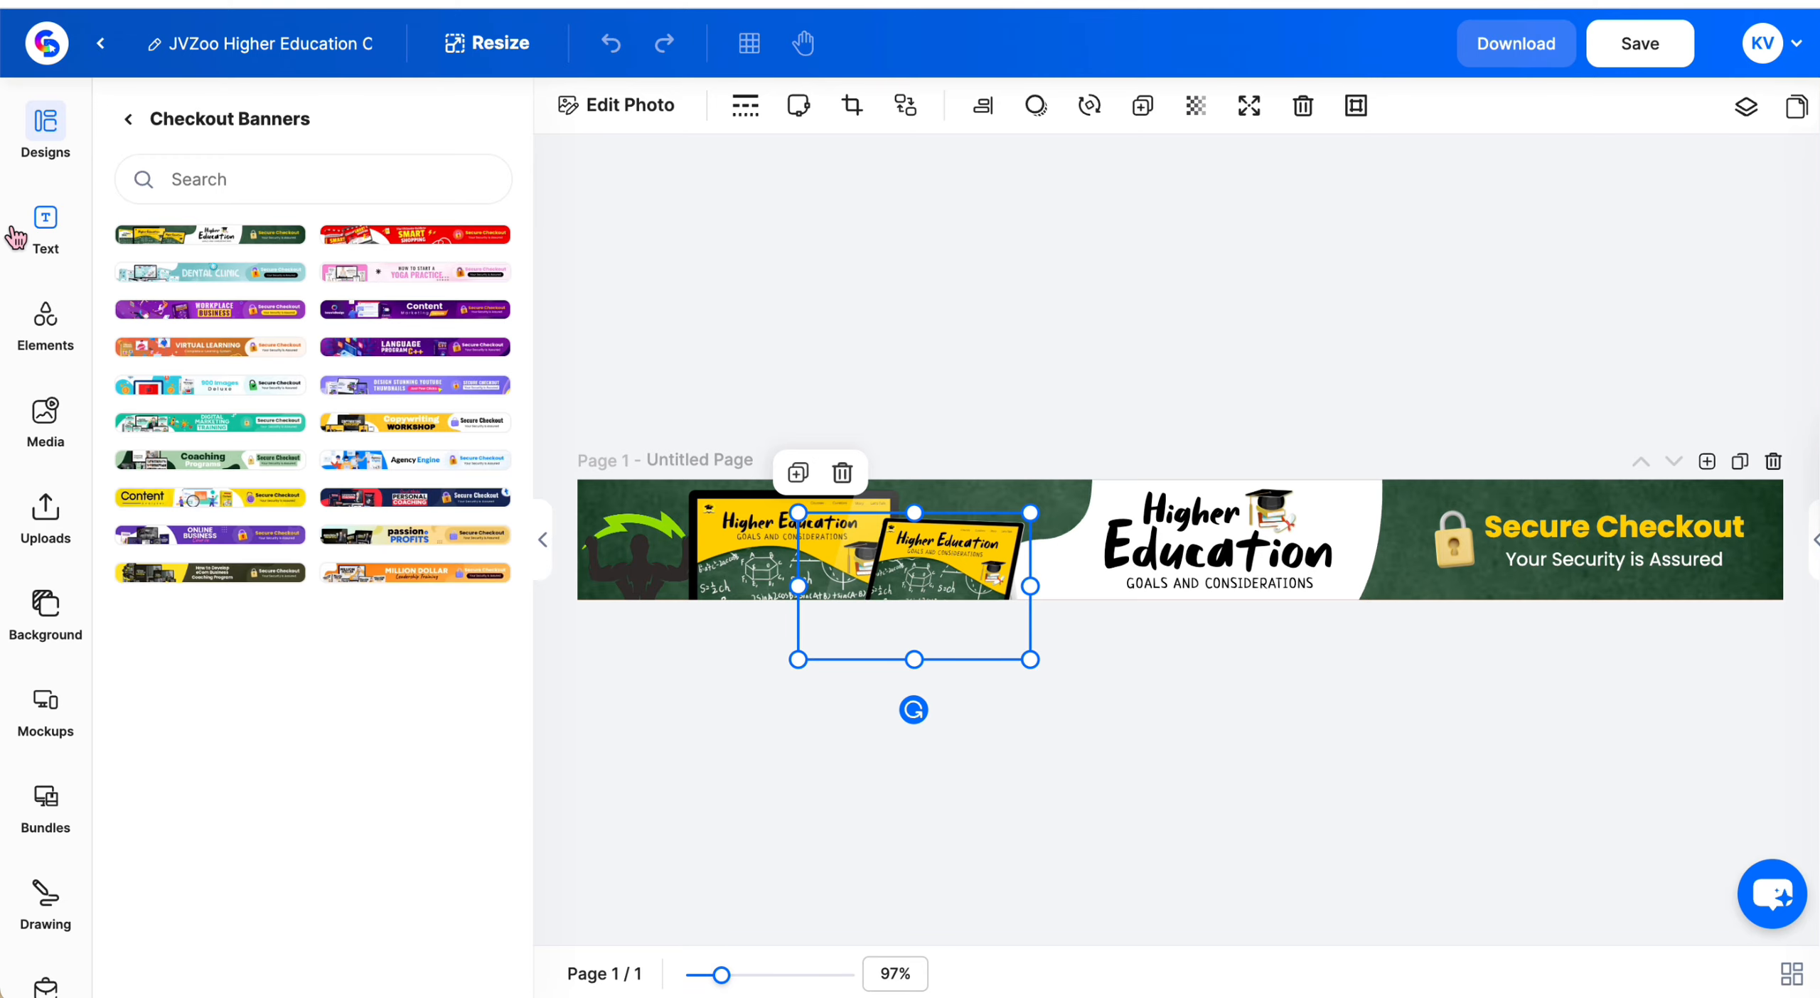
pyautogui.click(130, 118)
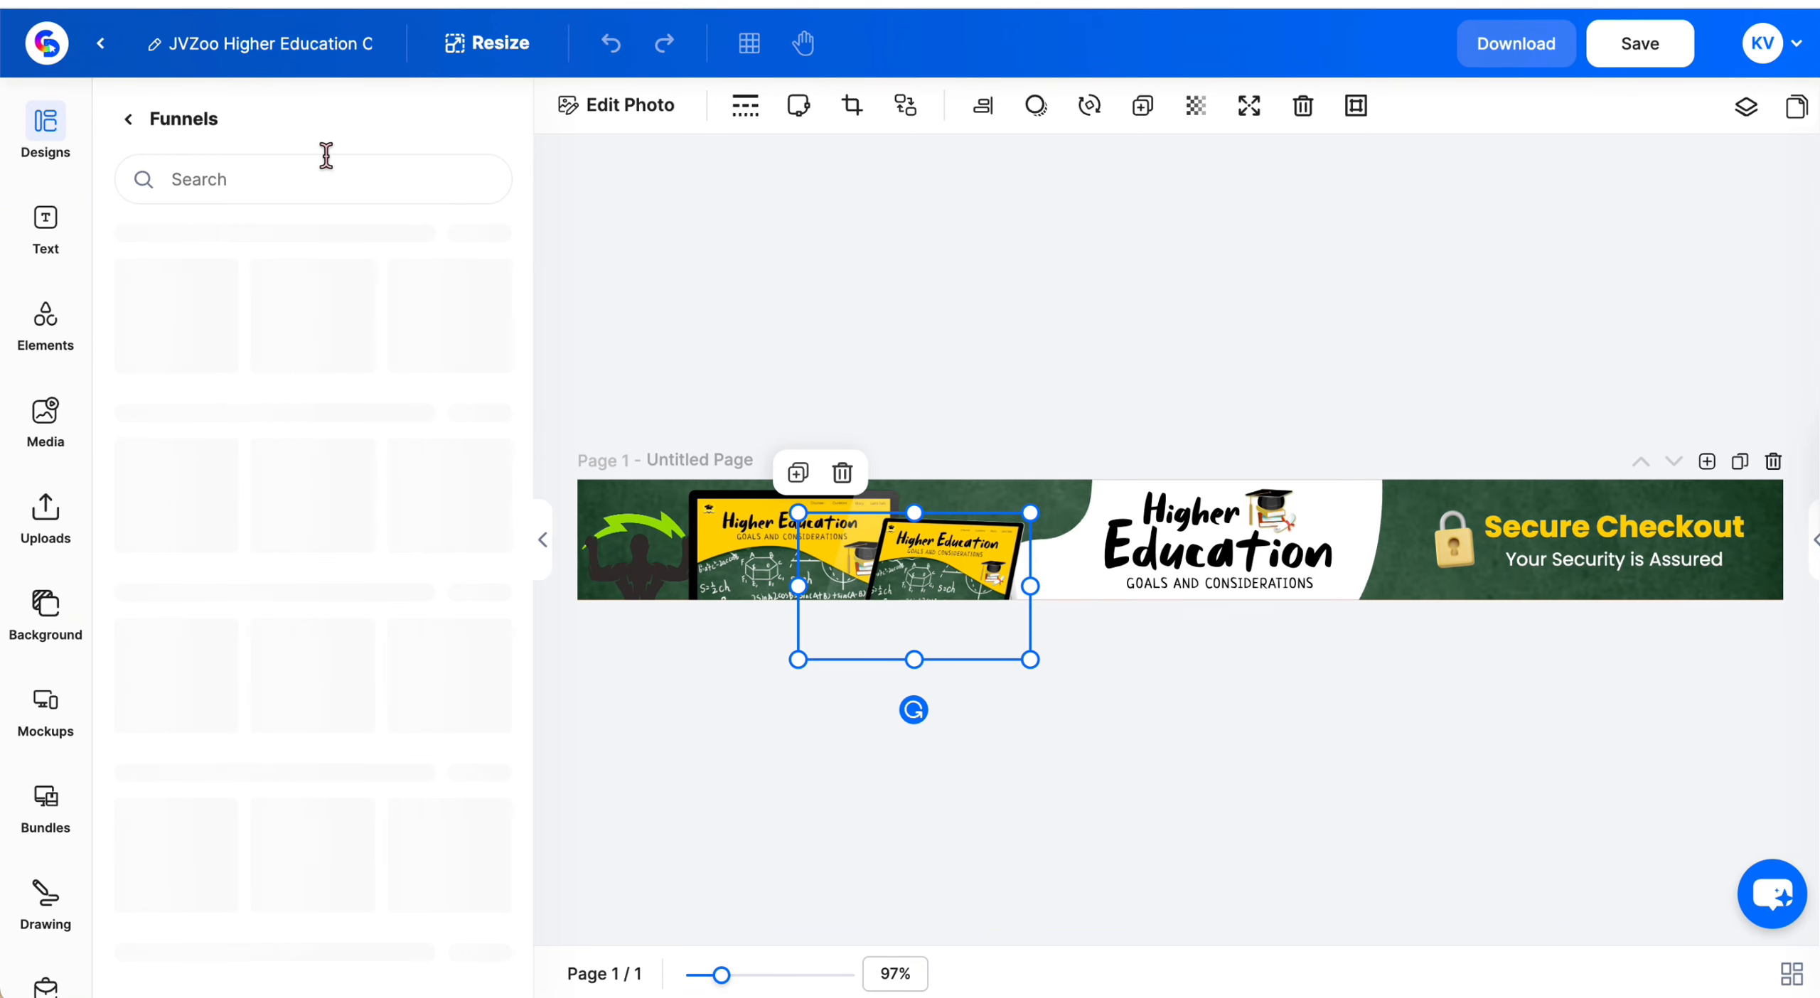
pyautogui.click(128, 119)
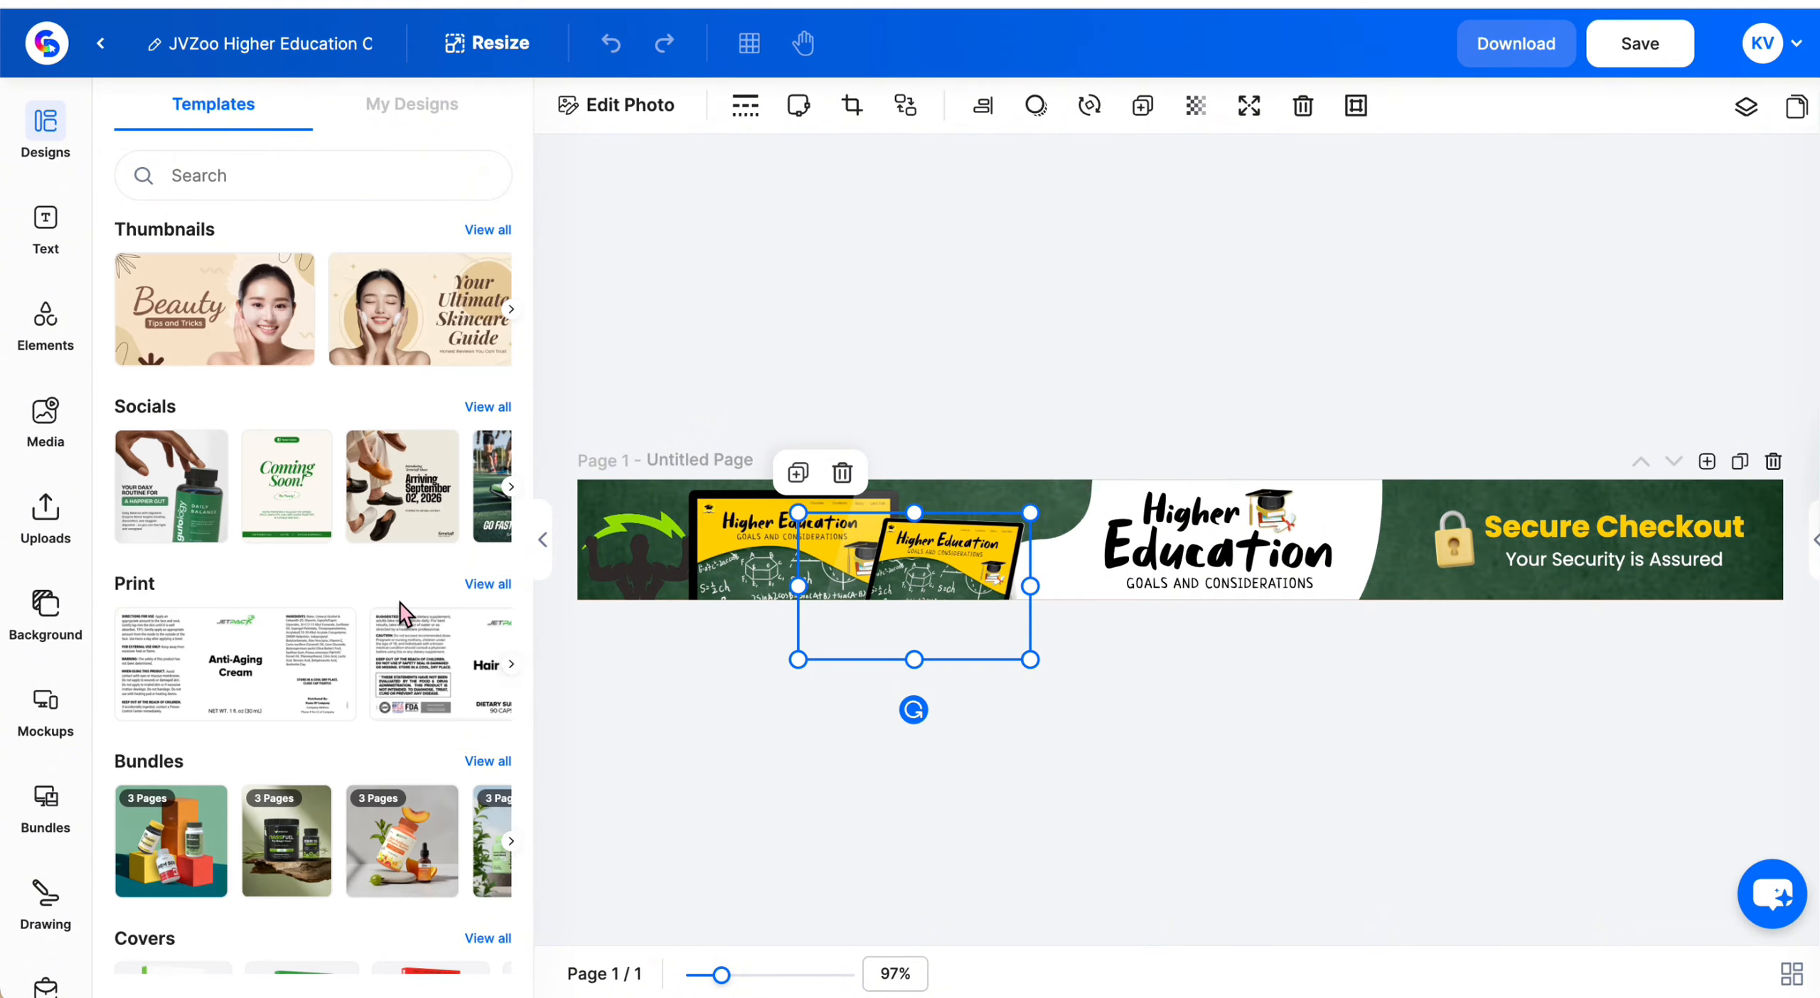
pyautogui.scroll(-15, 374, 682)
pyautogui.scroll(3, 455, 526)
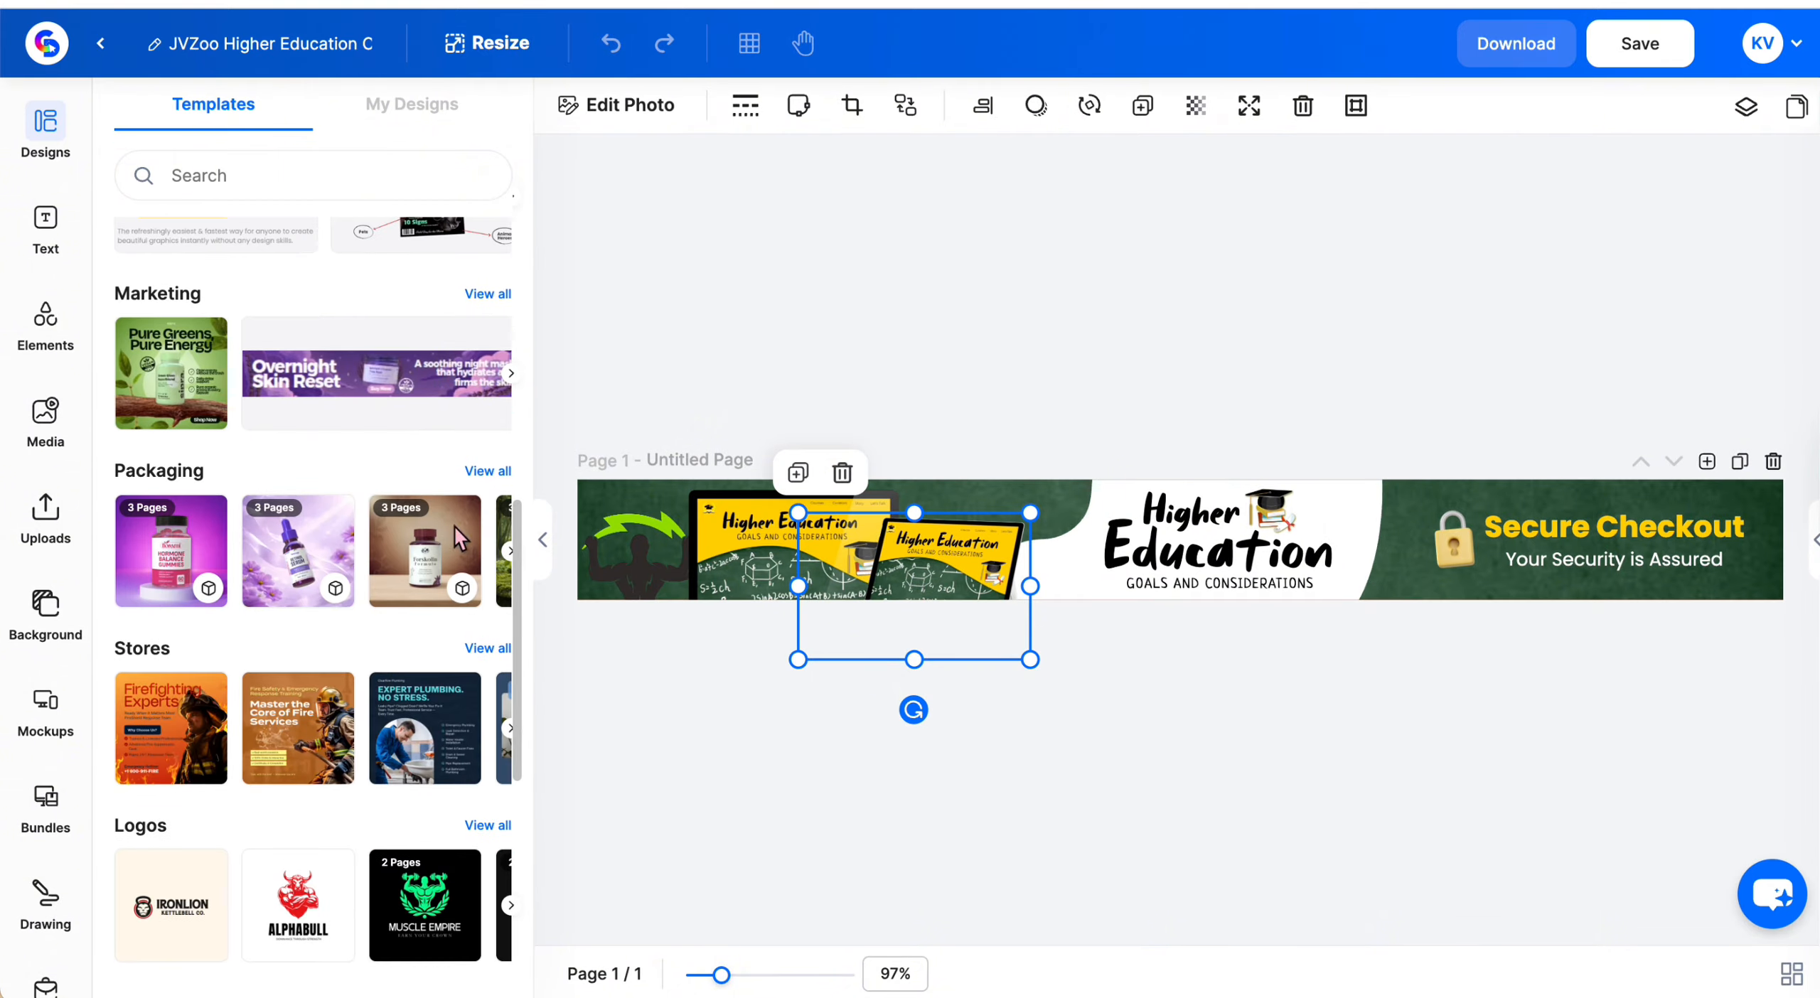
pyautogui.click(491, 469)
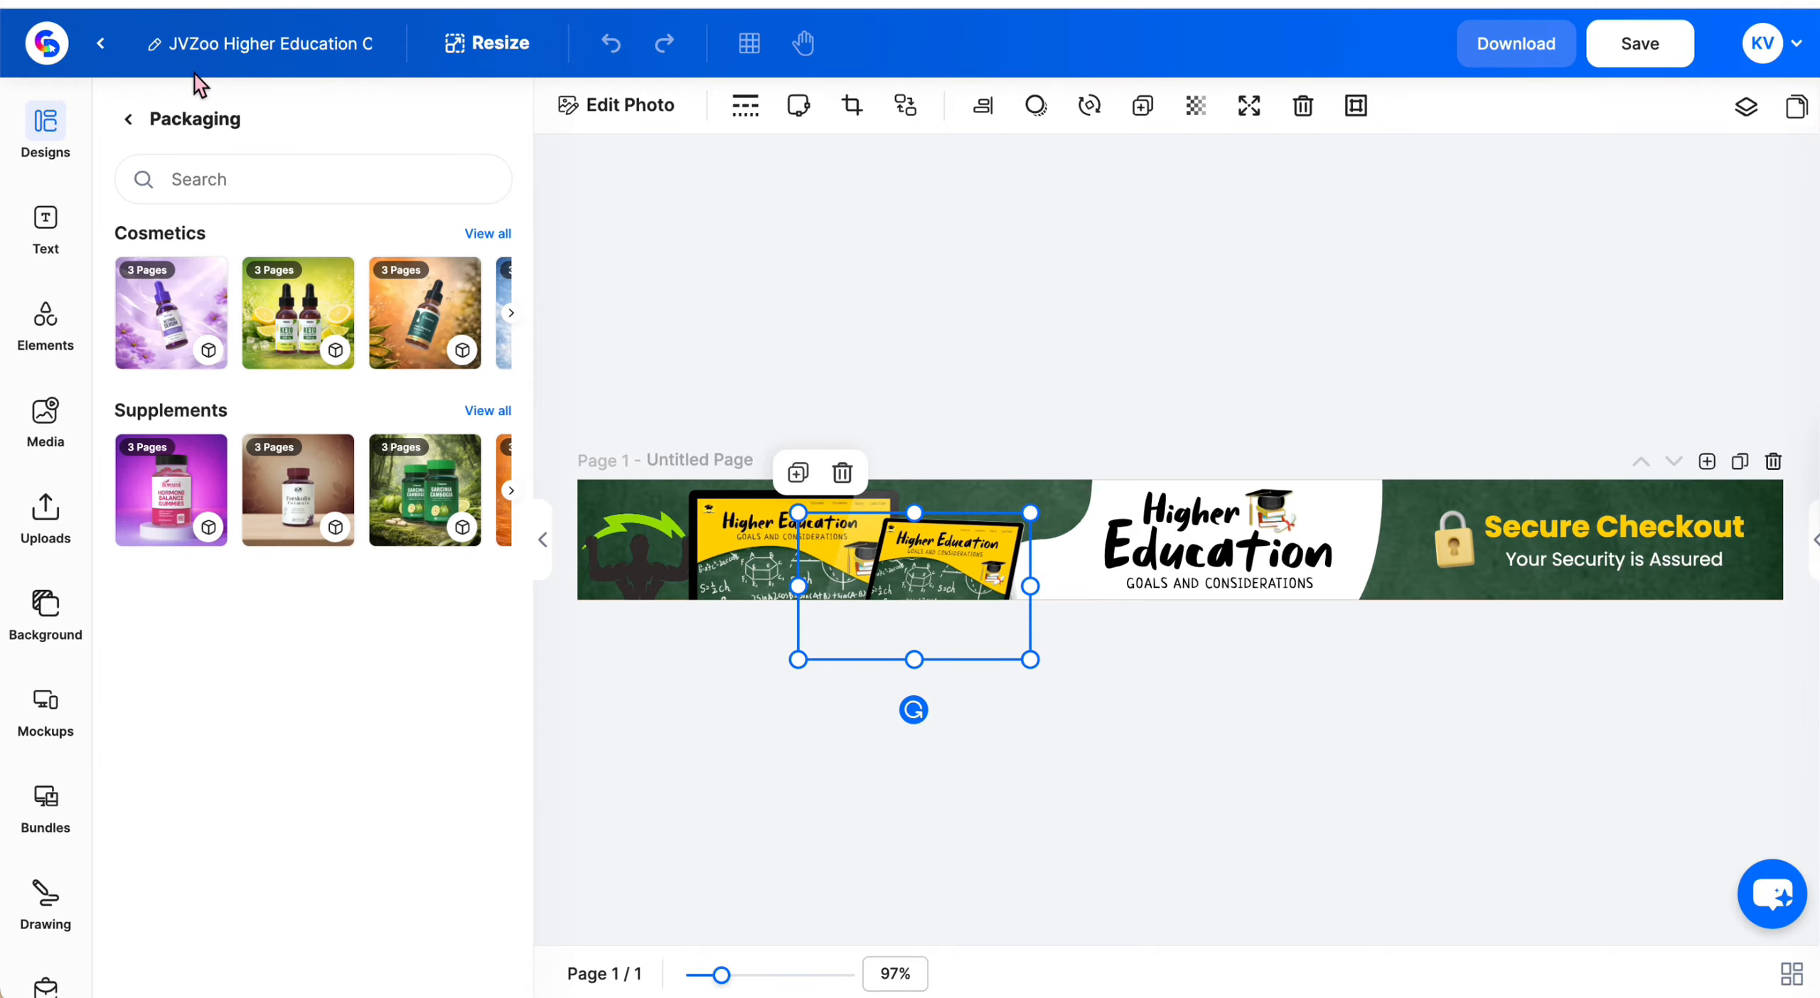
pyautogui.click(129, 120)
pyautogui.scroll(-2, 263, 426)
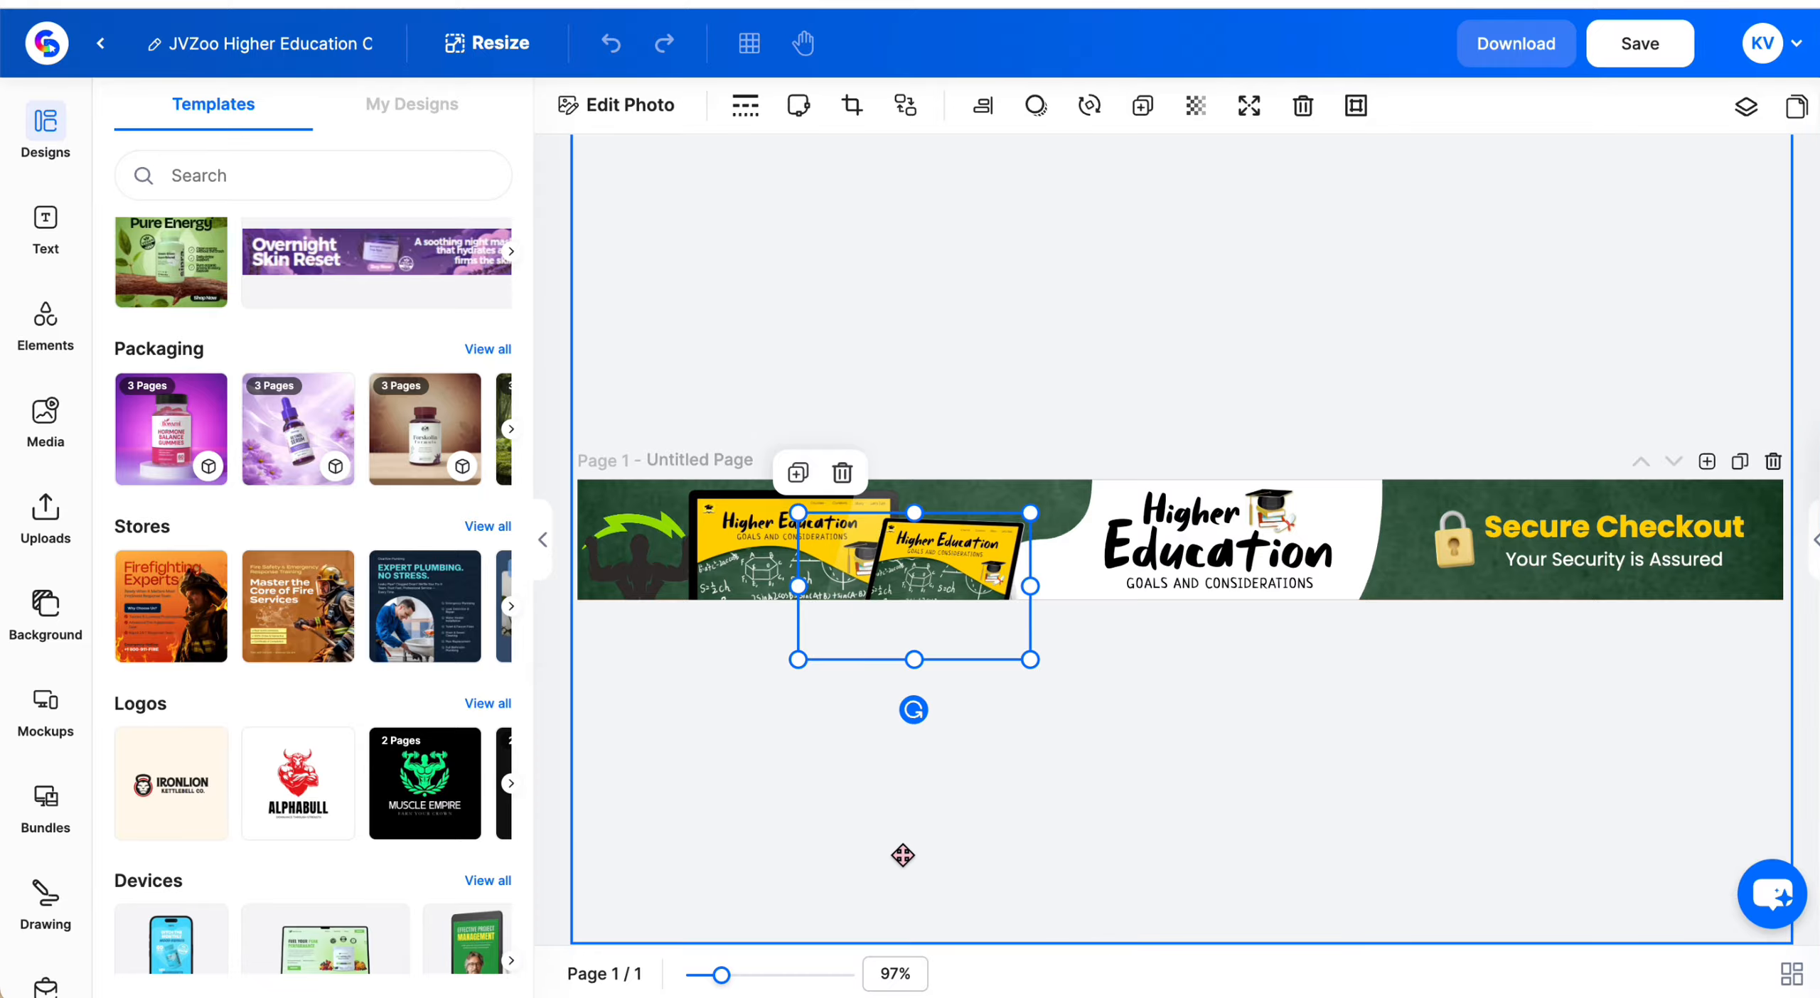
pyautogui.scroll(-3, 395, 759)
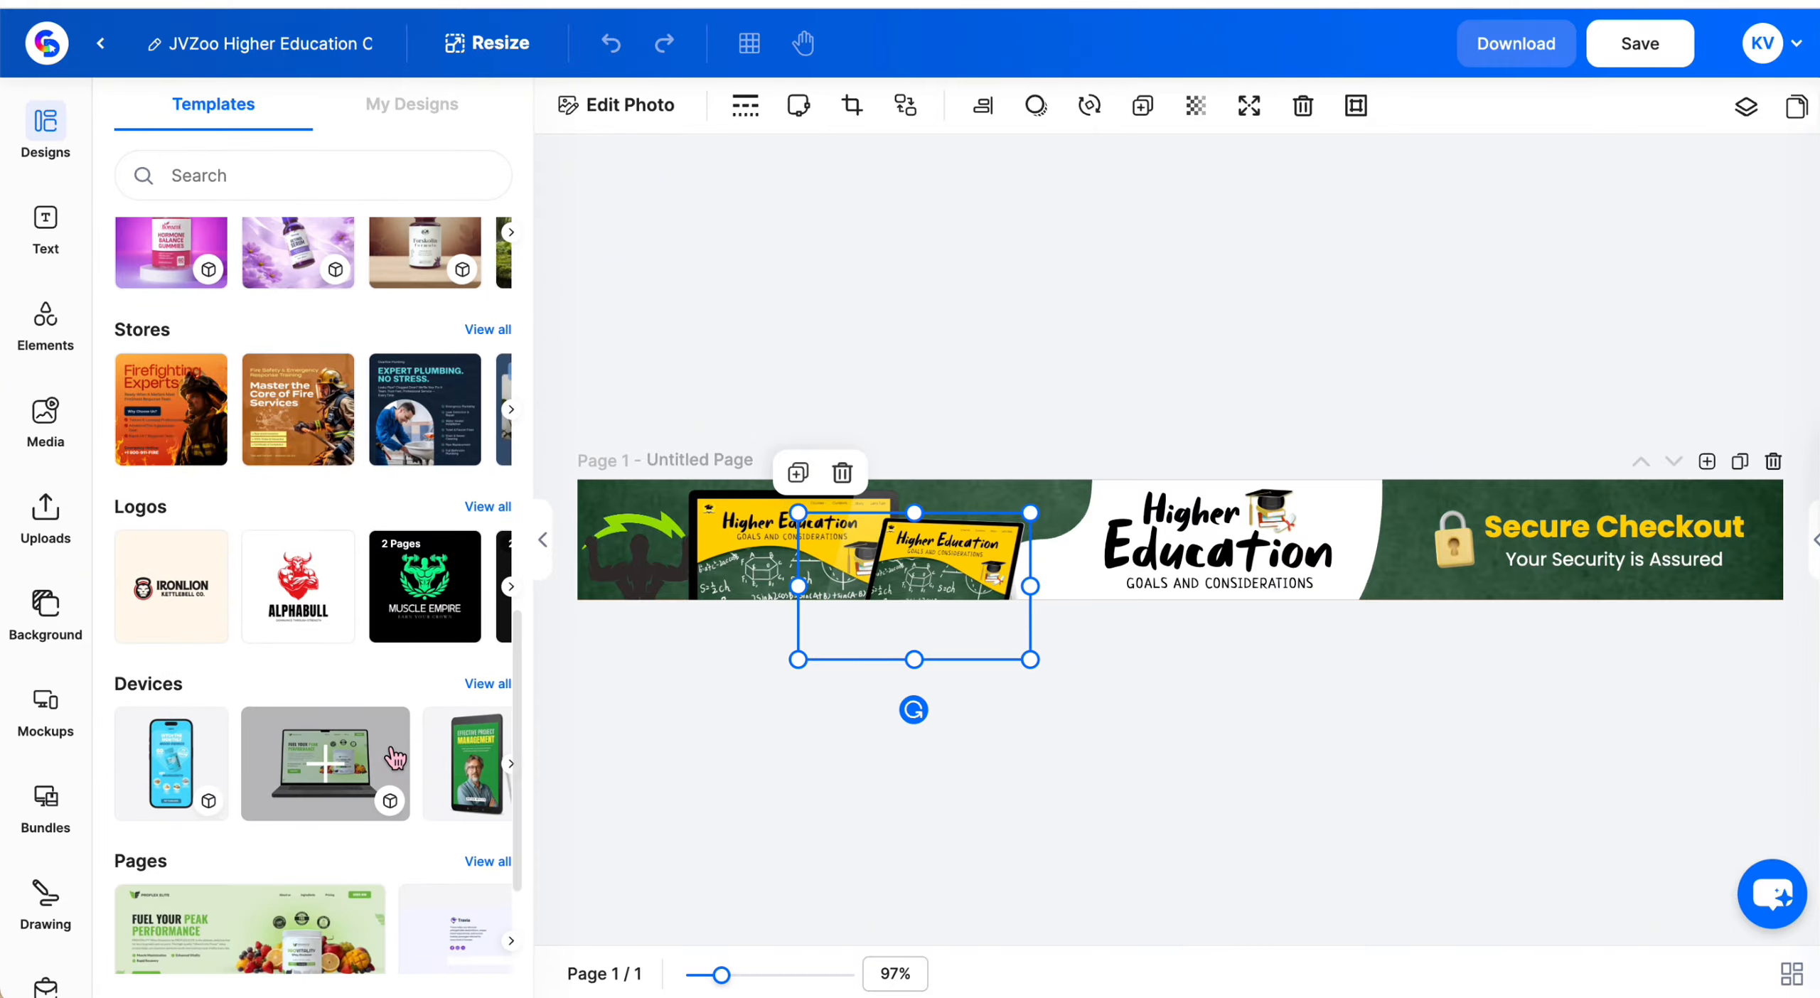
pyautogui.scroll(-3, 392, 750)
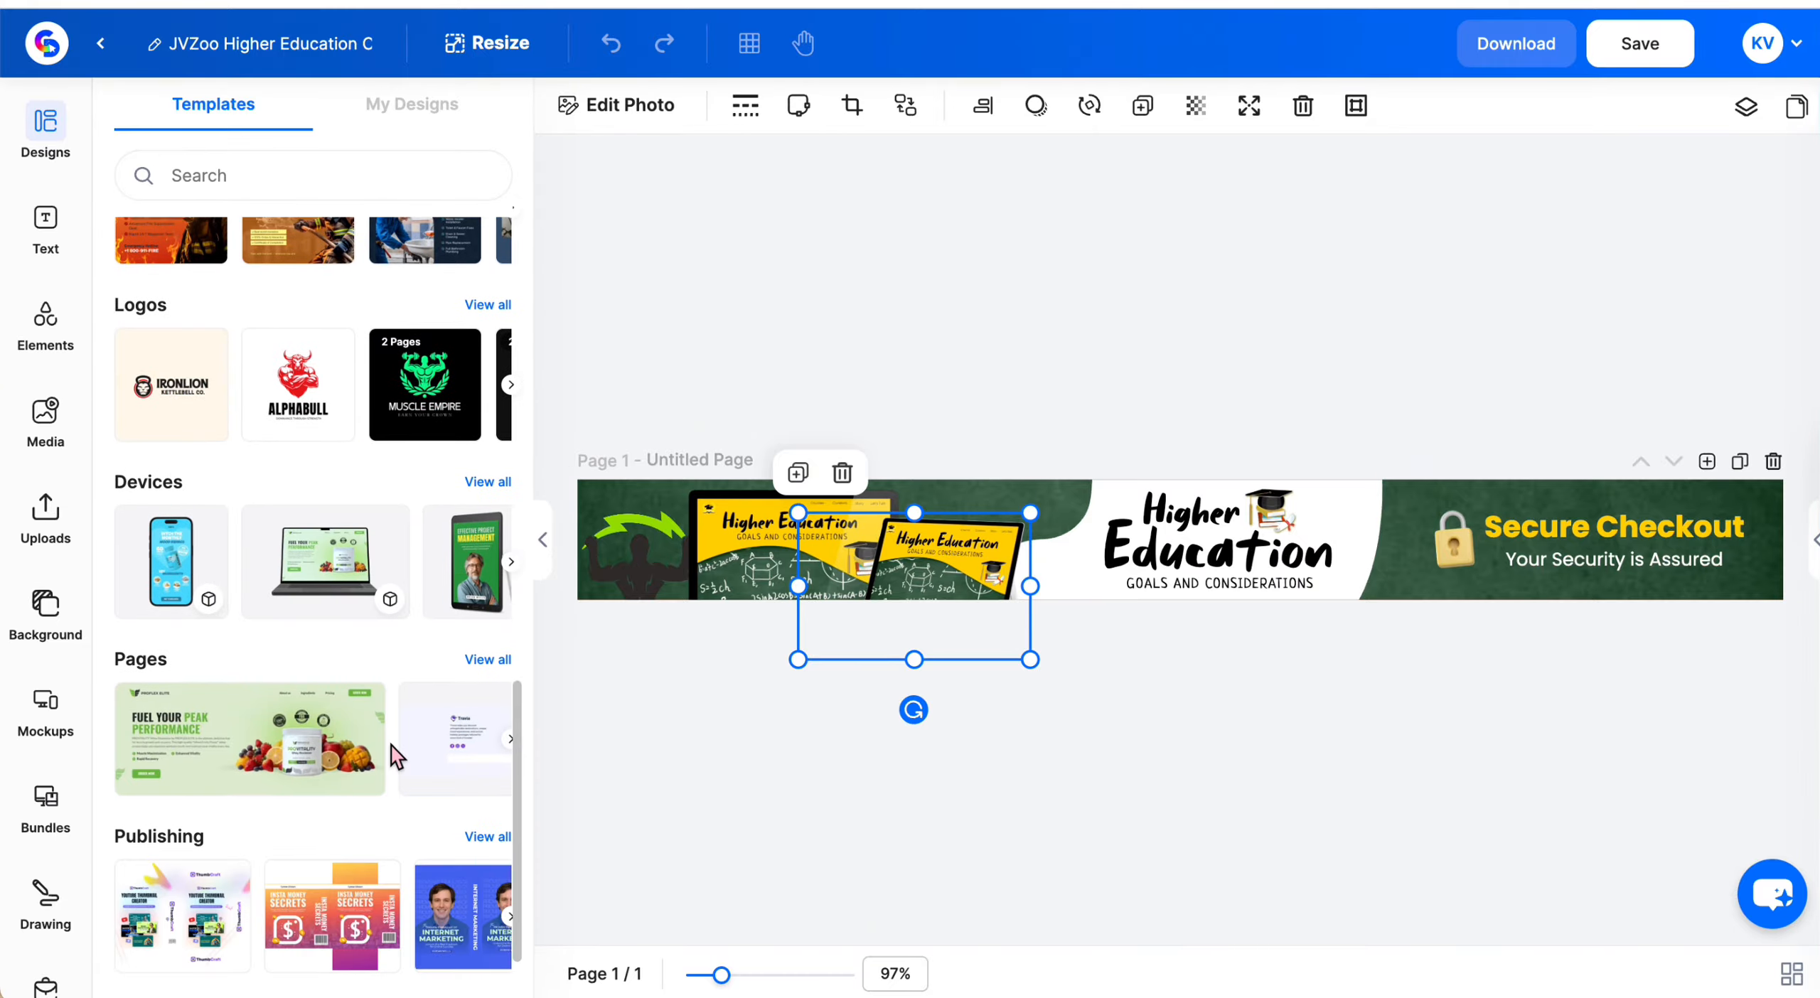
pyautogui.scroll(2, 392, 752)
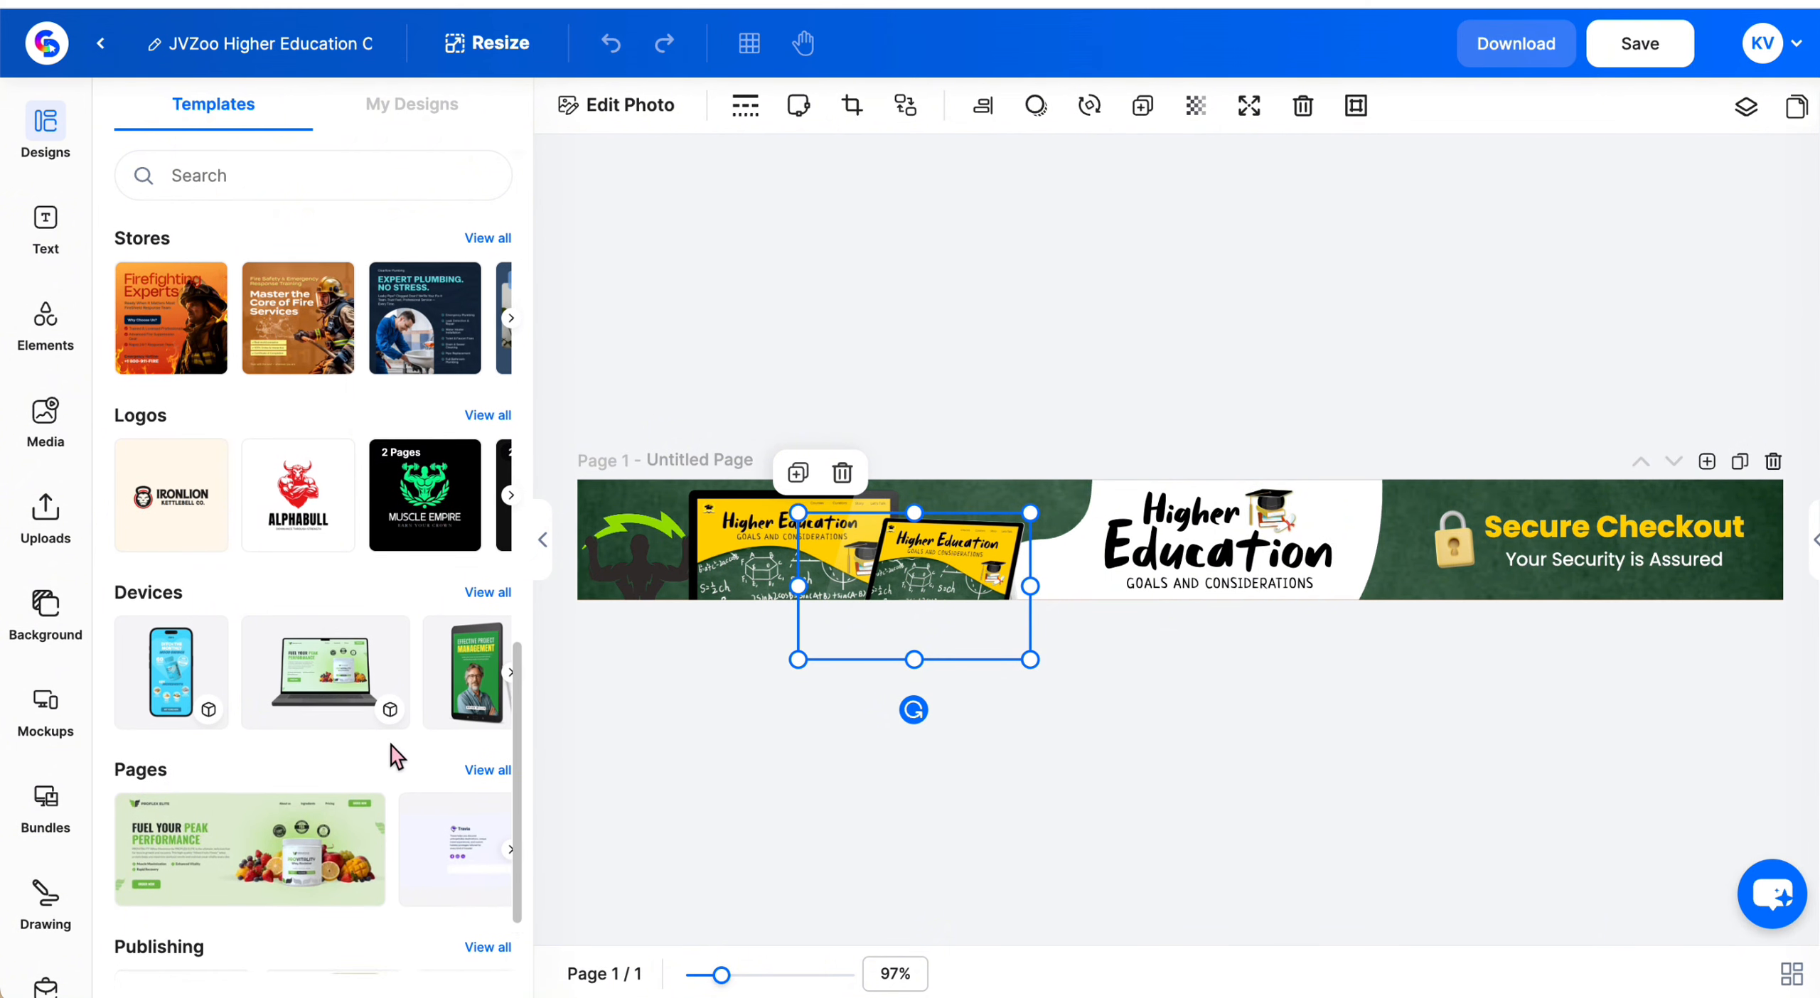
pyautogui.scroll(1, 391, 745)
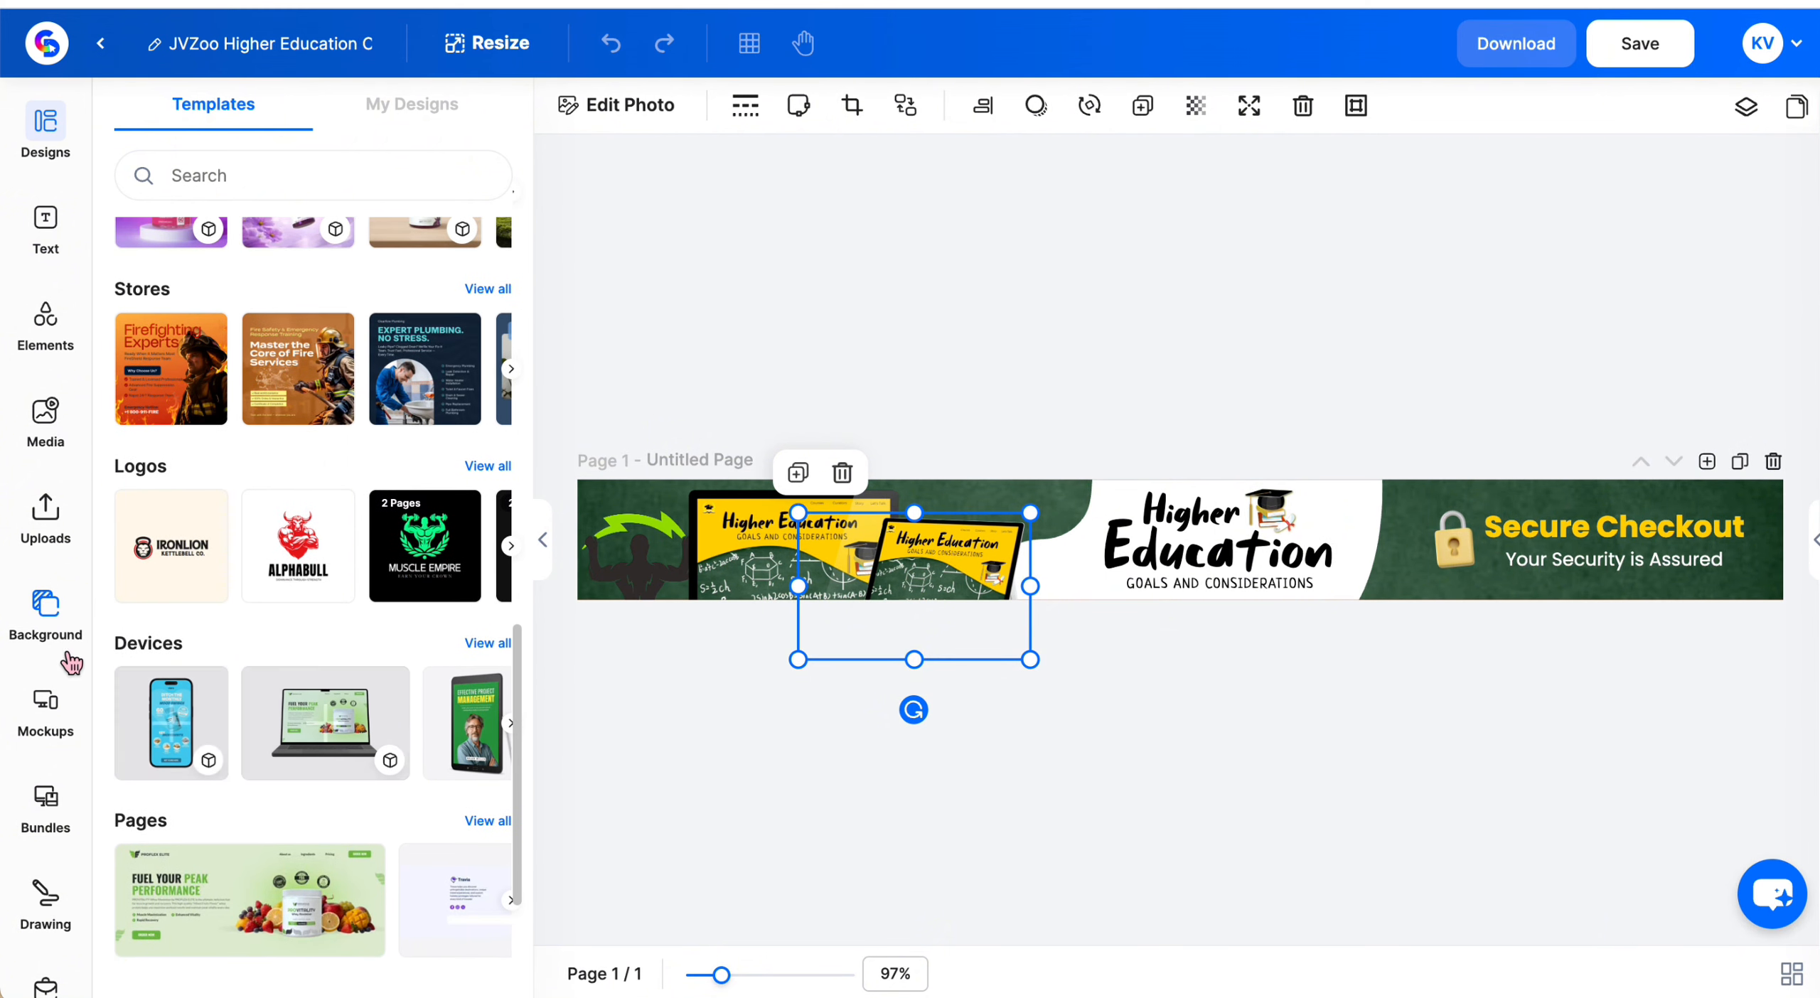
pyautogui.moveTo(338, 676); pyautogui.dragTo(1155, 952)
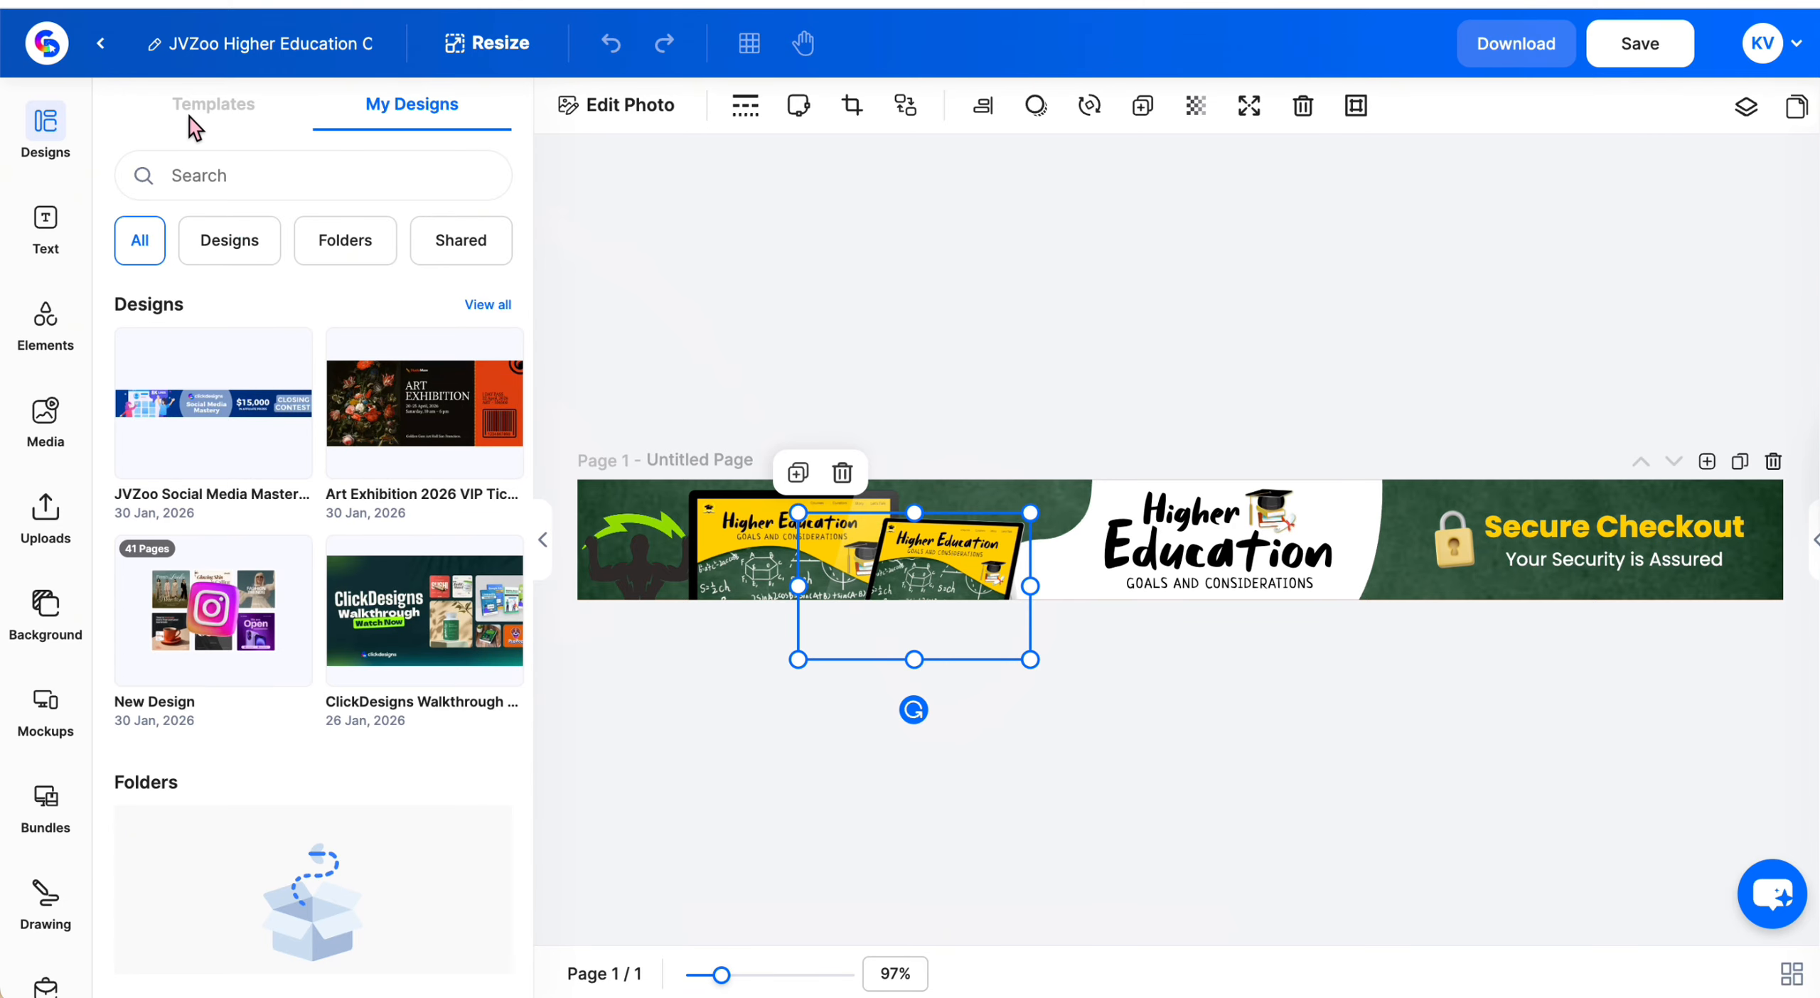
pyautogui.click(217, 114)
pyautogui.scroll(-2, 377, 454)
pyautogui.scroll(-8, 377, 453)
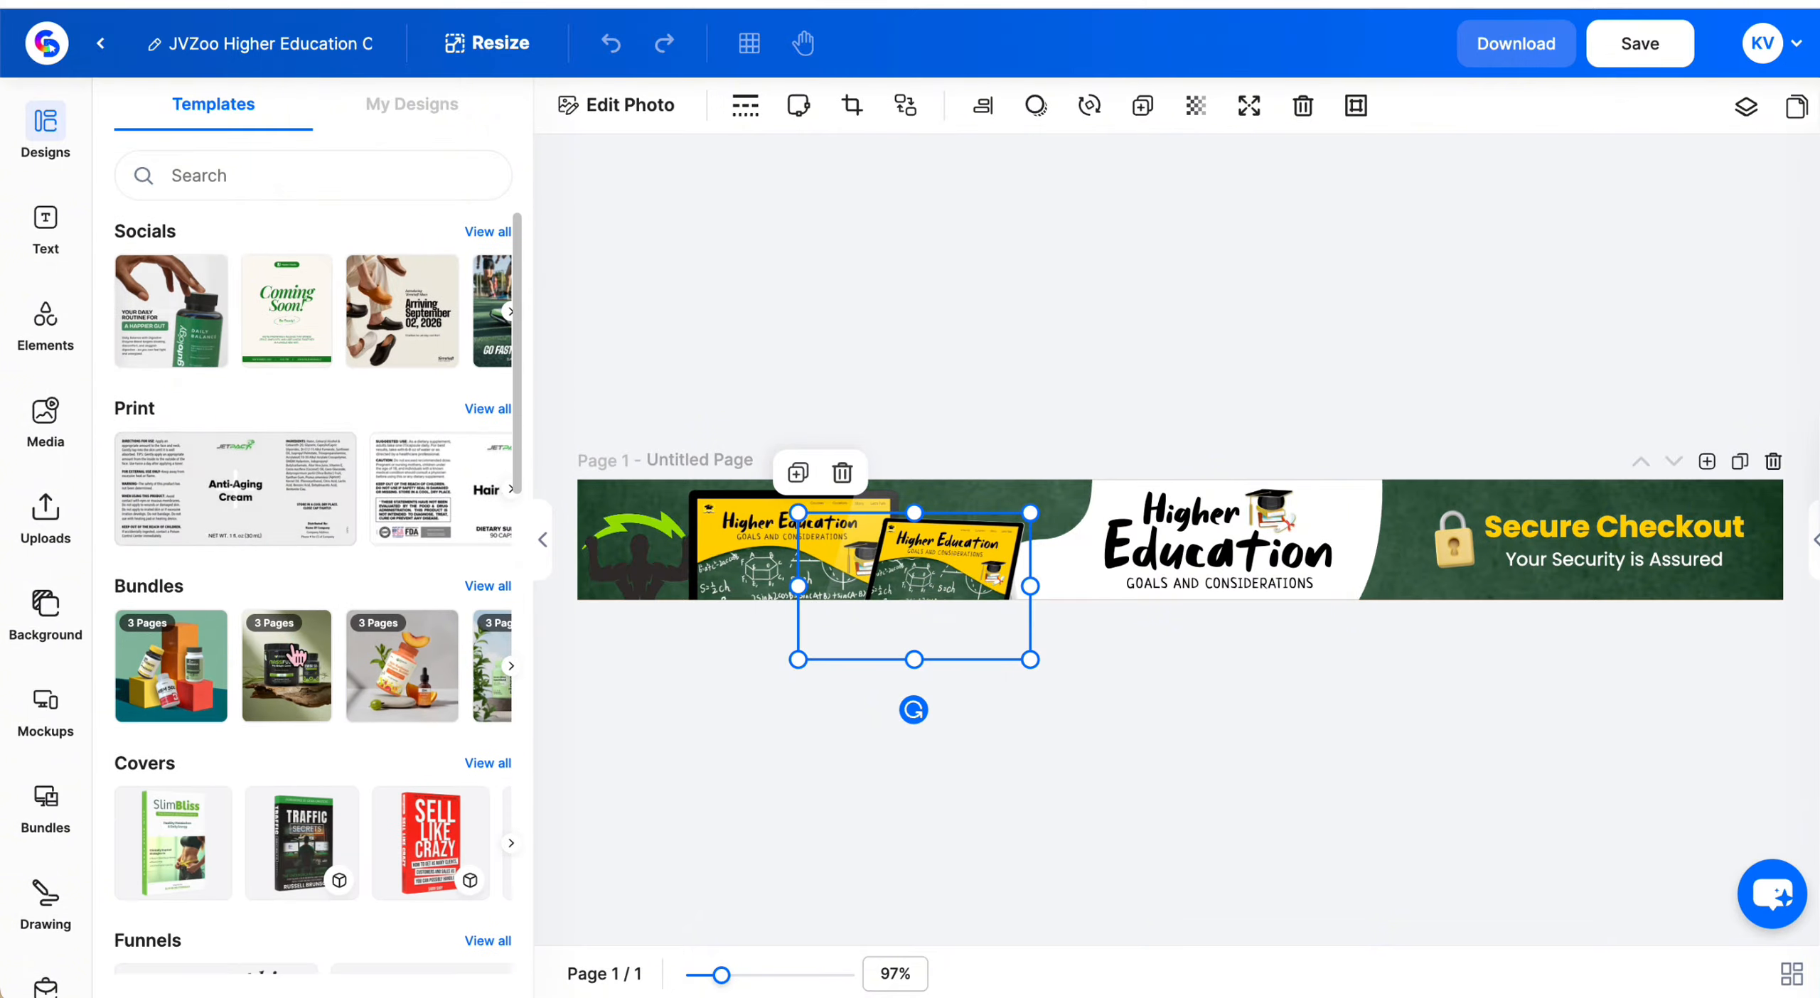
pyautogui.scroll(3, 307, 684)
pyautogui.scroll(2, 307, 683)
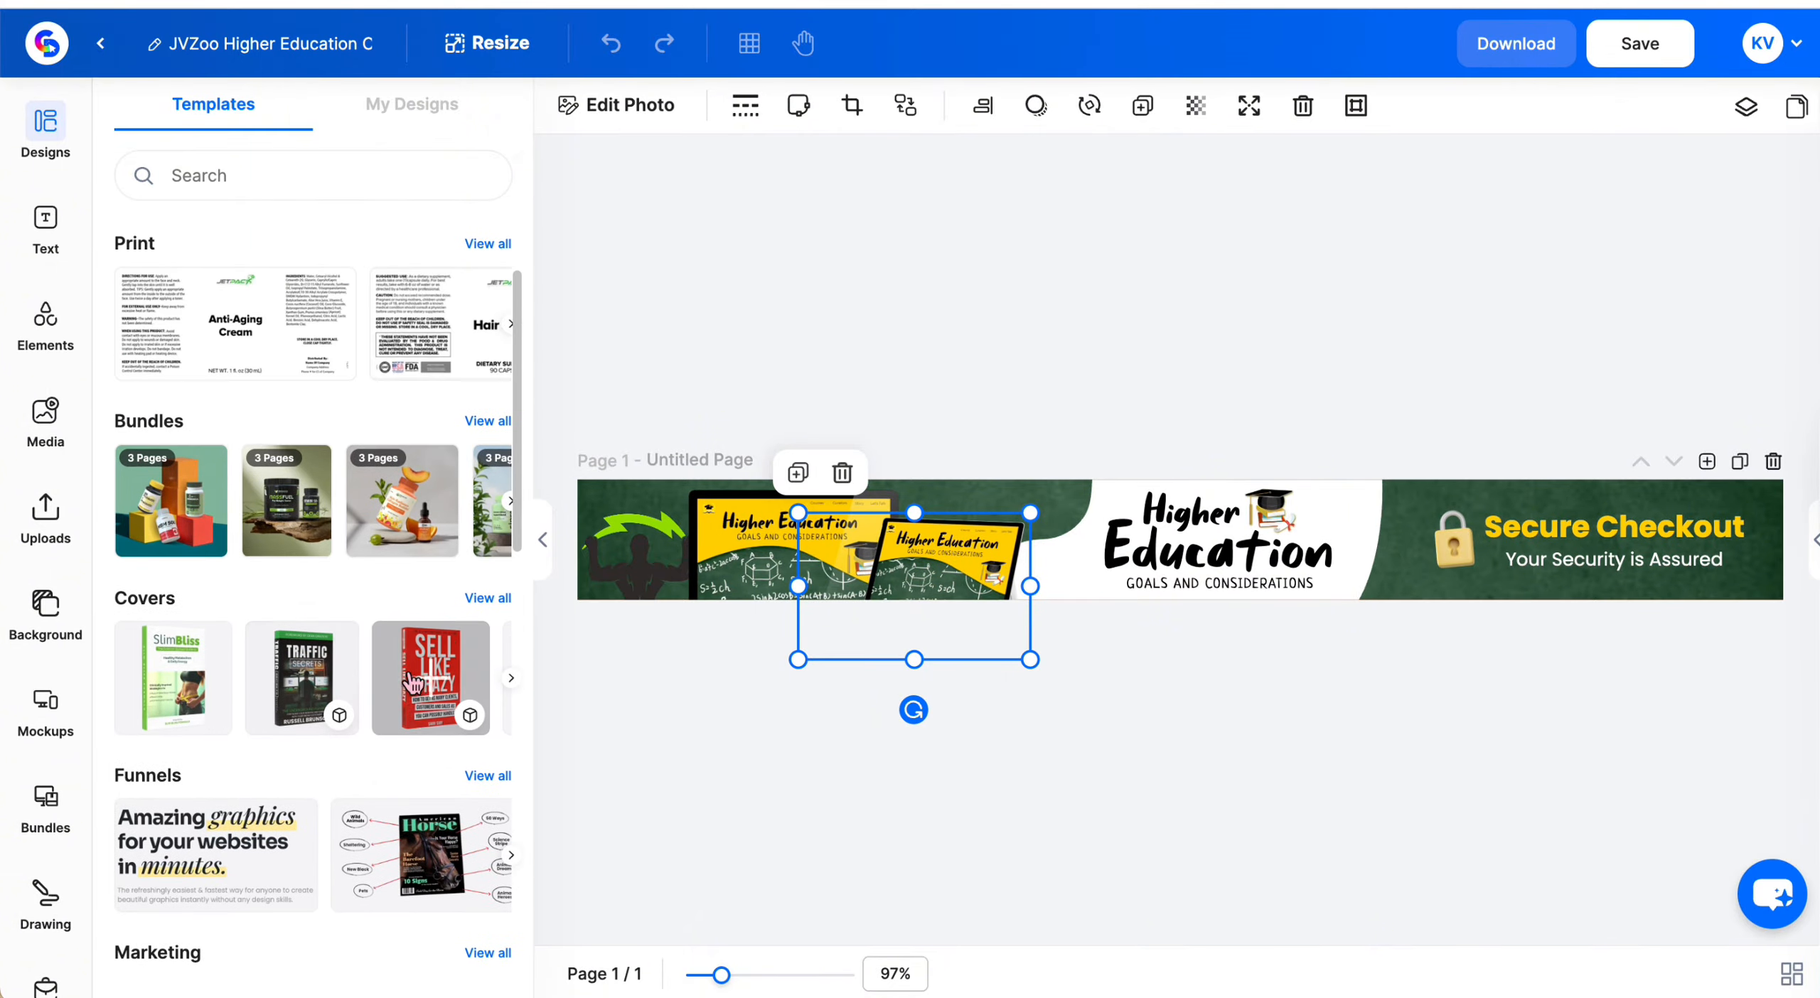
pyautogui.scroll(-10, 377, 668)
pyautogui.scroll(10, 452, 656)
# Add the Sell Like Crazy book cover as elements and move it over the laptop images
pyautogui.click(488, 648)
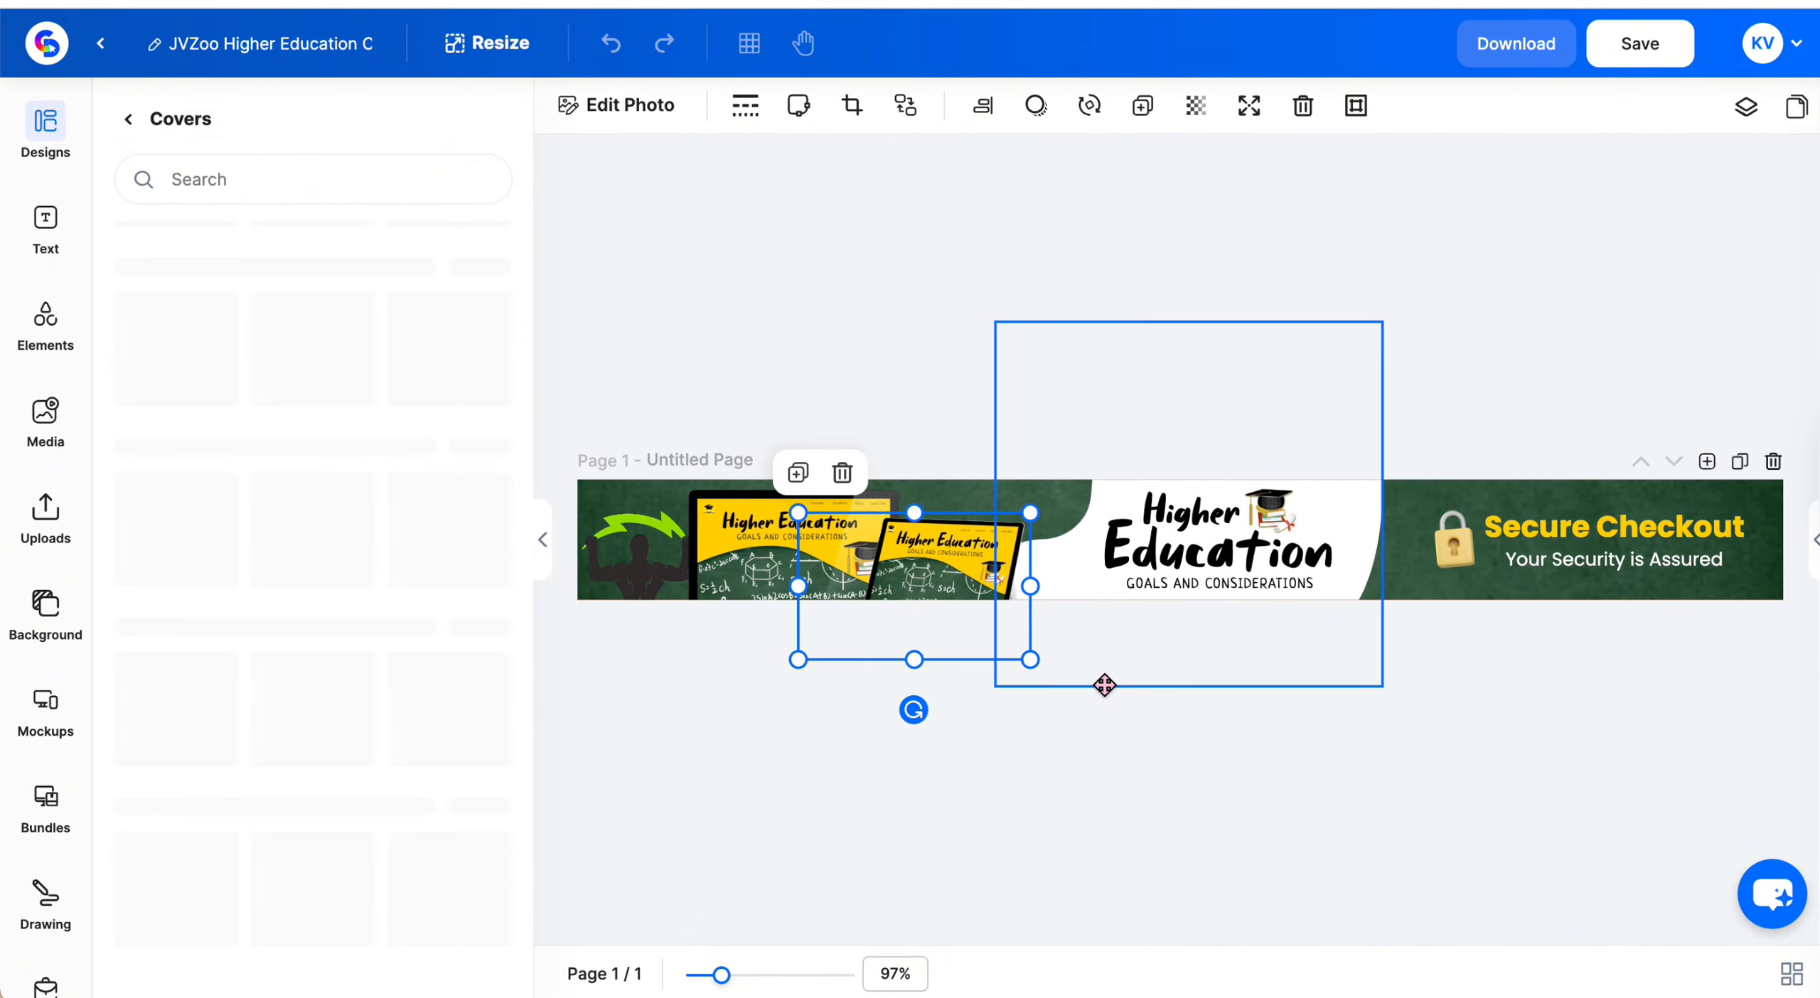
pyautogui.click(515, 388)
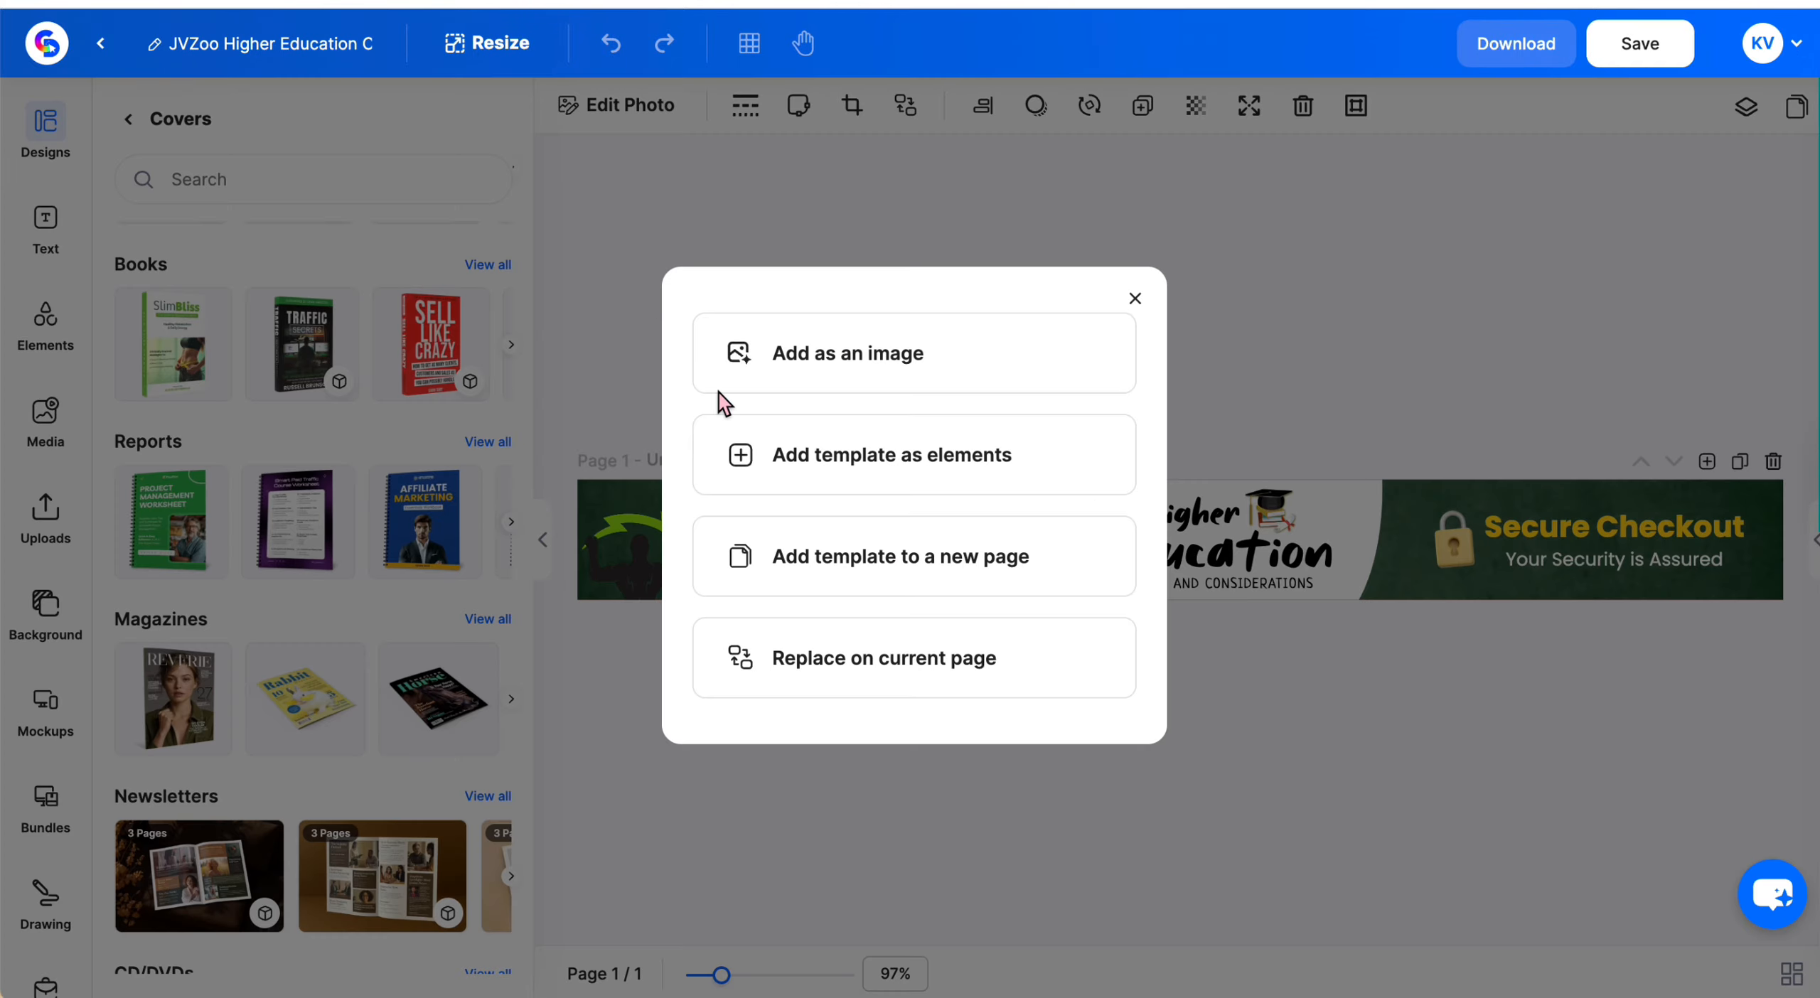
pyautogui.click(818, 457)
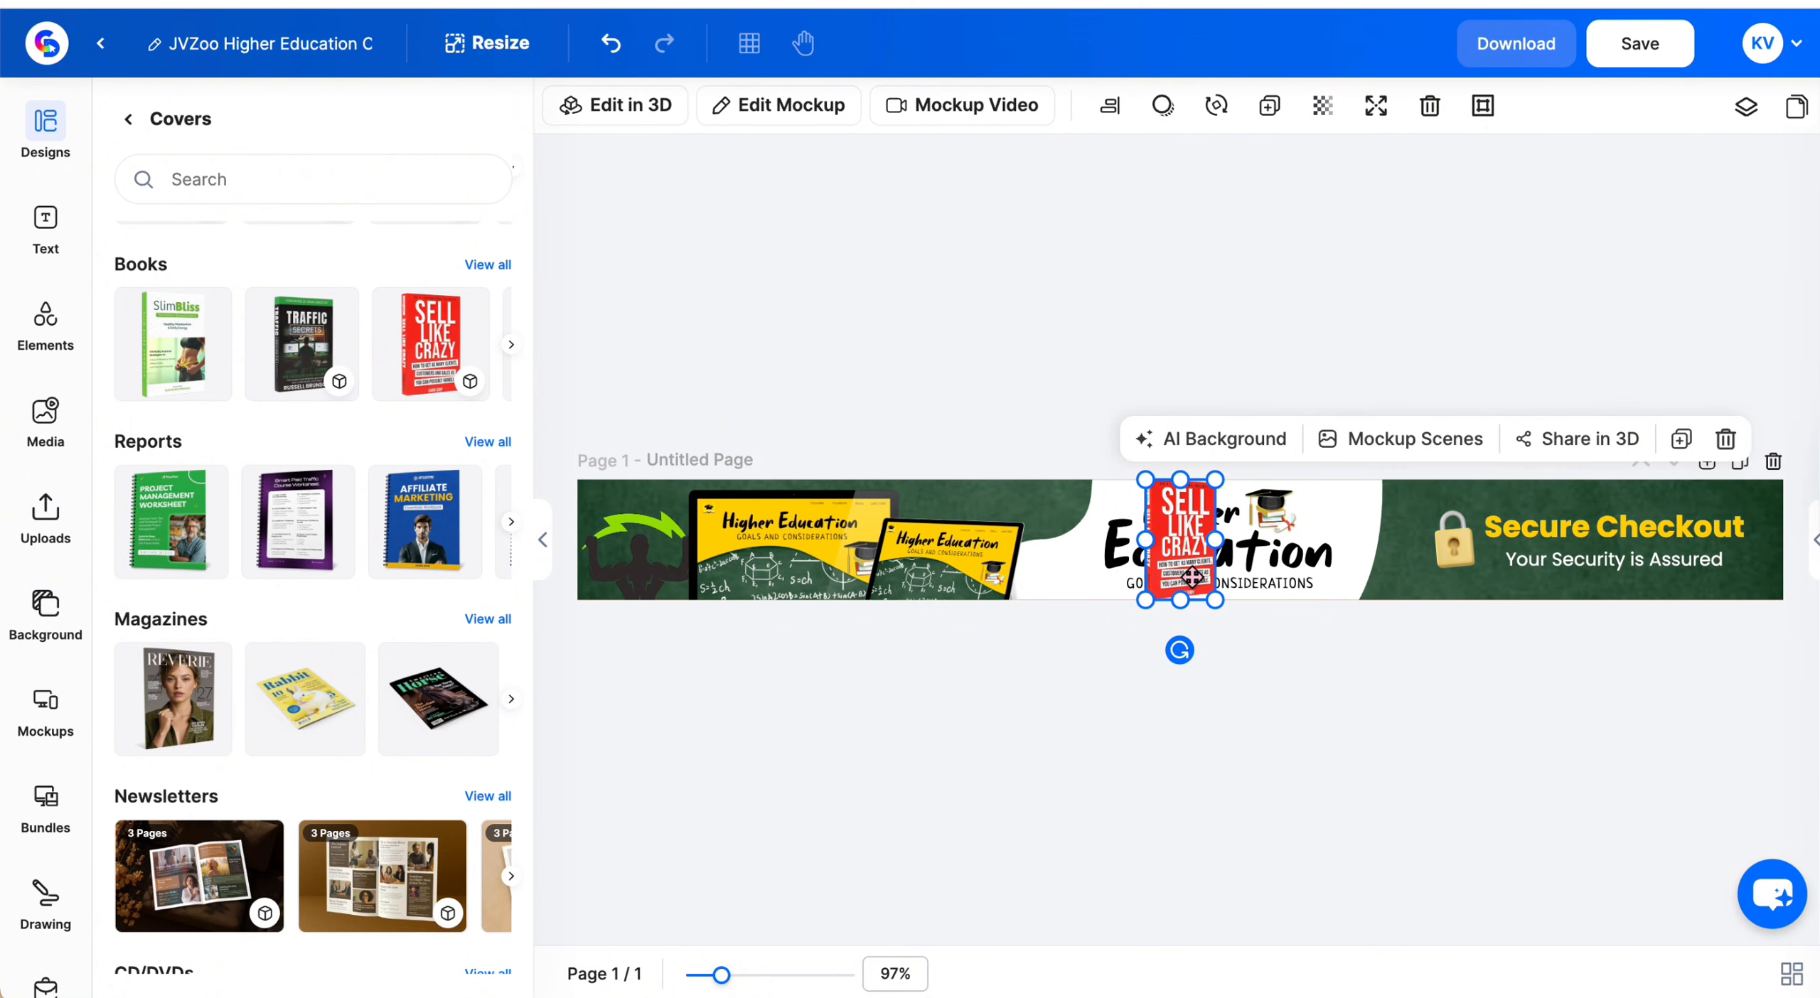
pyautogui.moveTo(1187, 576); pyautogui.dragTo(846, 580)
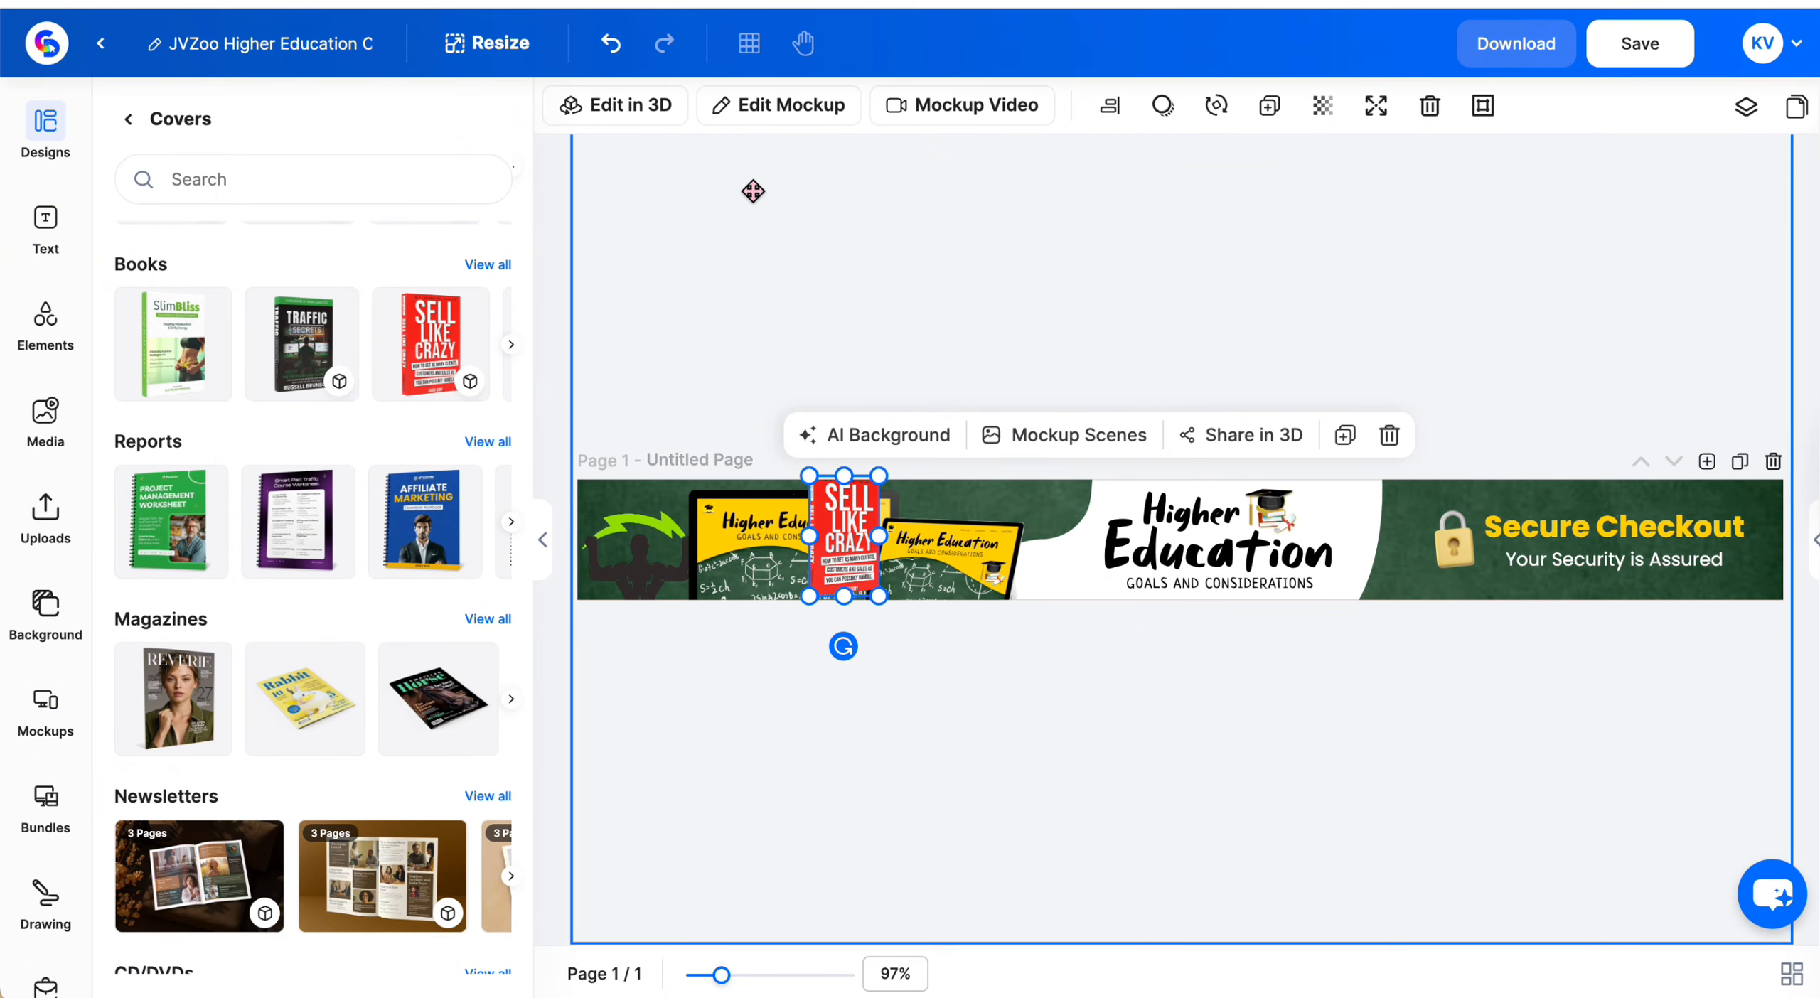
pyautogui.click(798, 130)
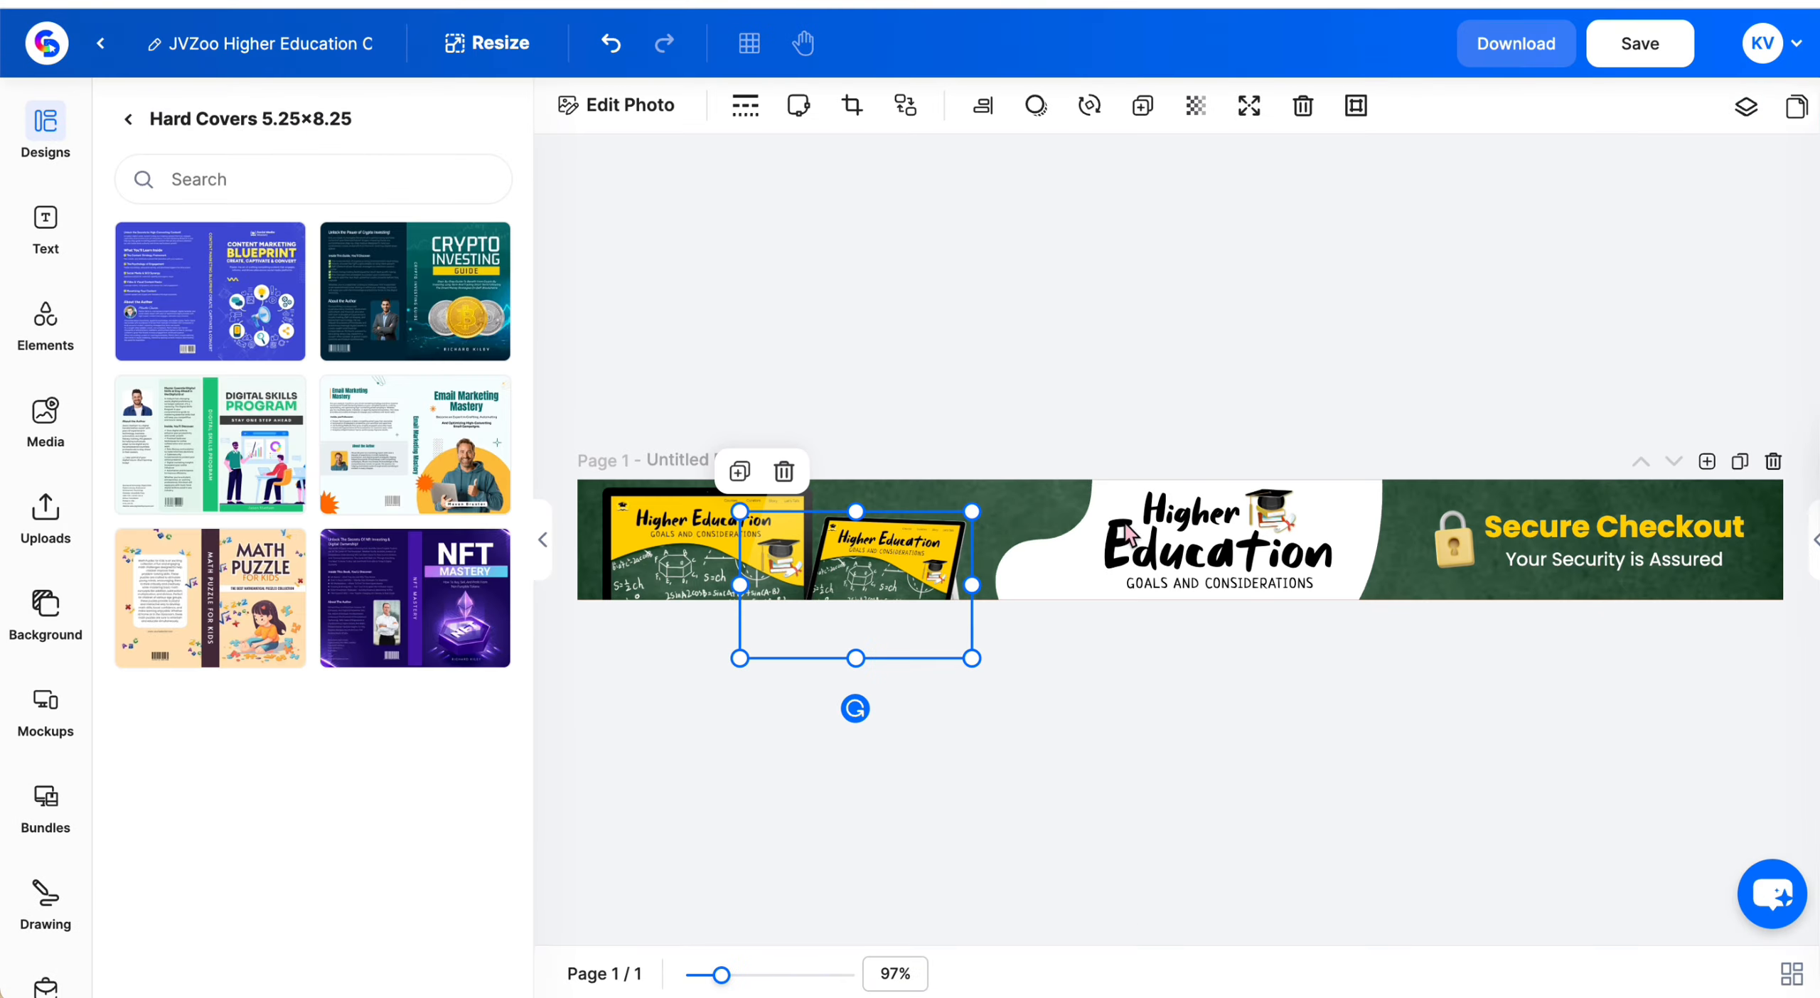
# Enlarge the white shape behind the headline so it extends further across the banner
pyautogui.click(865, 354)
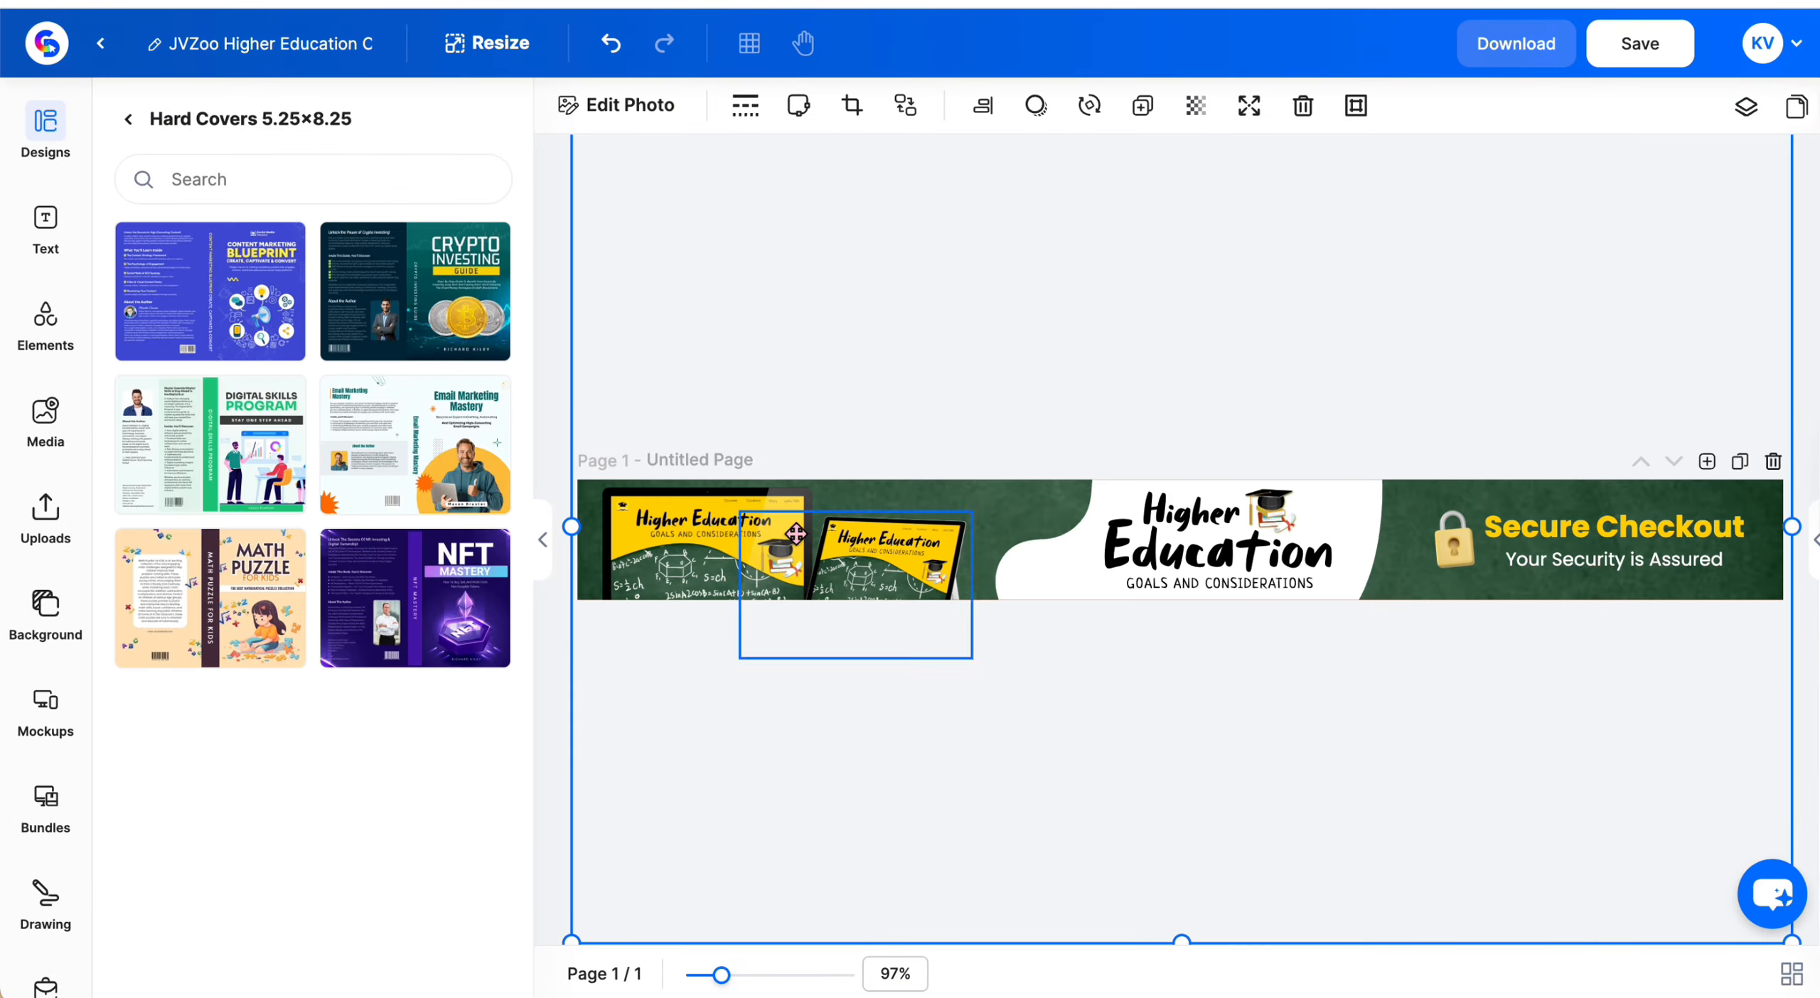
pyautogui.click(1042, 622)
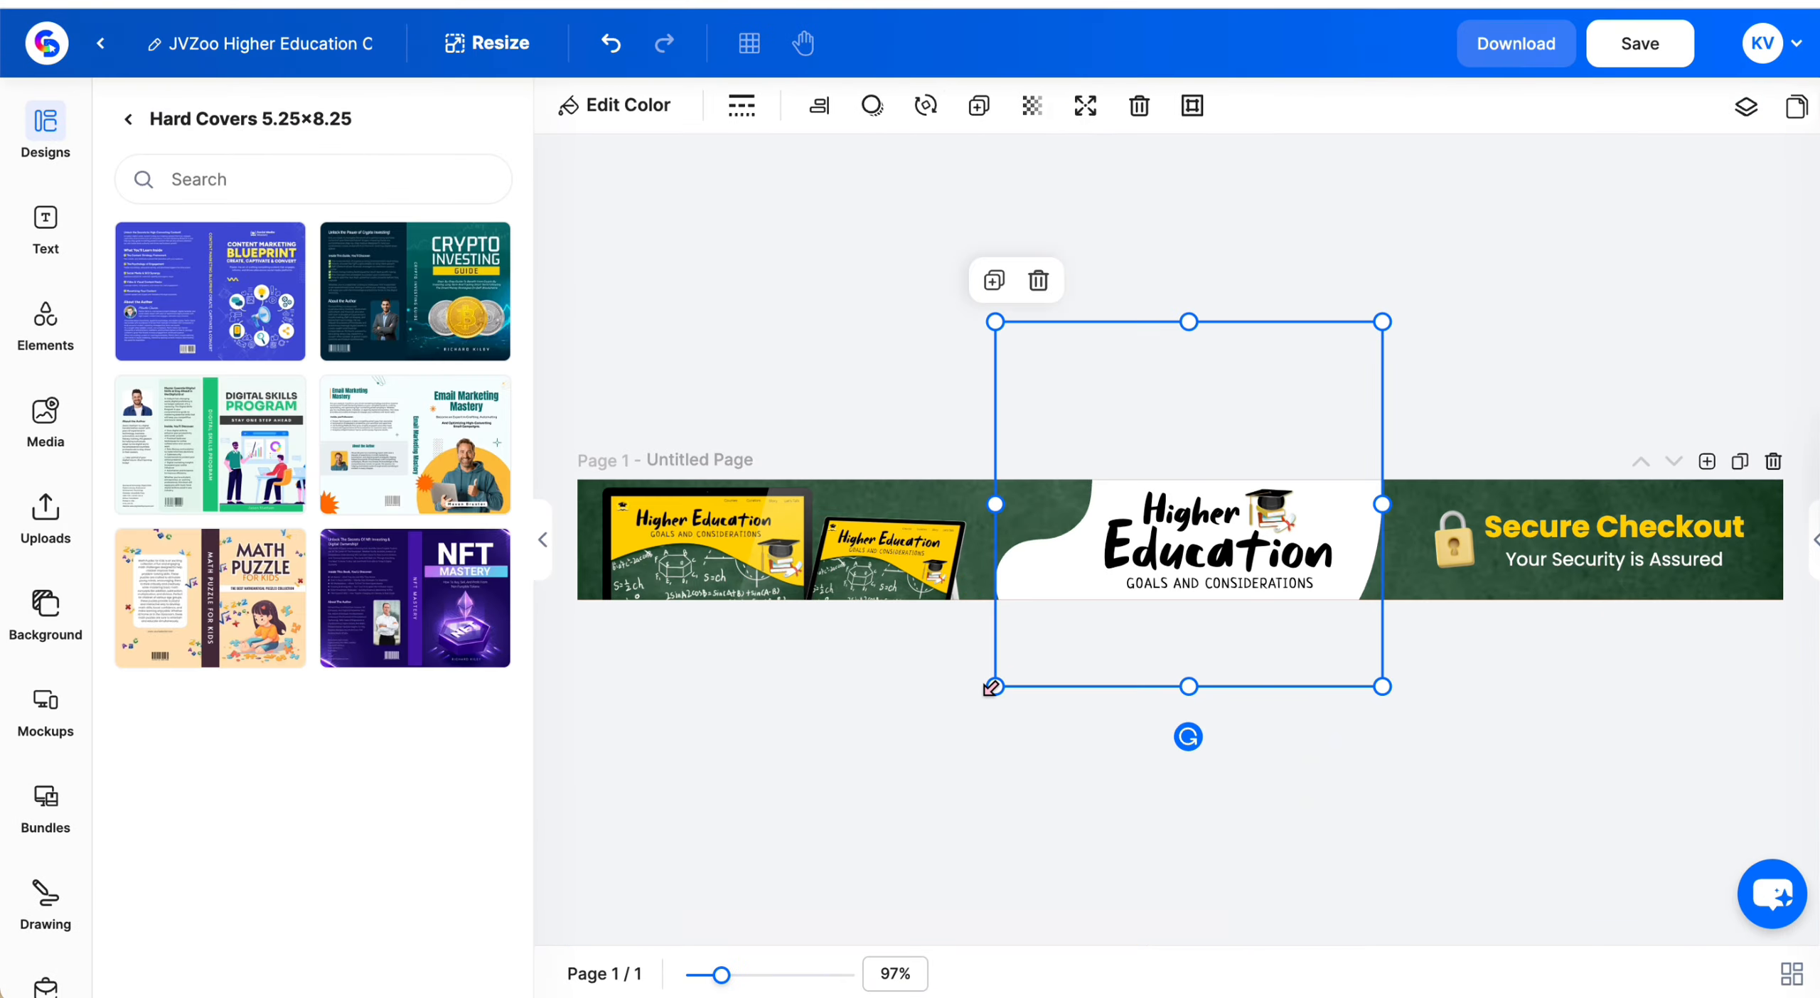
pyautogui.moveTo(991, 687); pyautogui.dragTo(930, 715)
pyautogui.moveTo(1085, 654); pyautogui.dragTo(1117, 609)
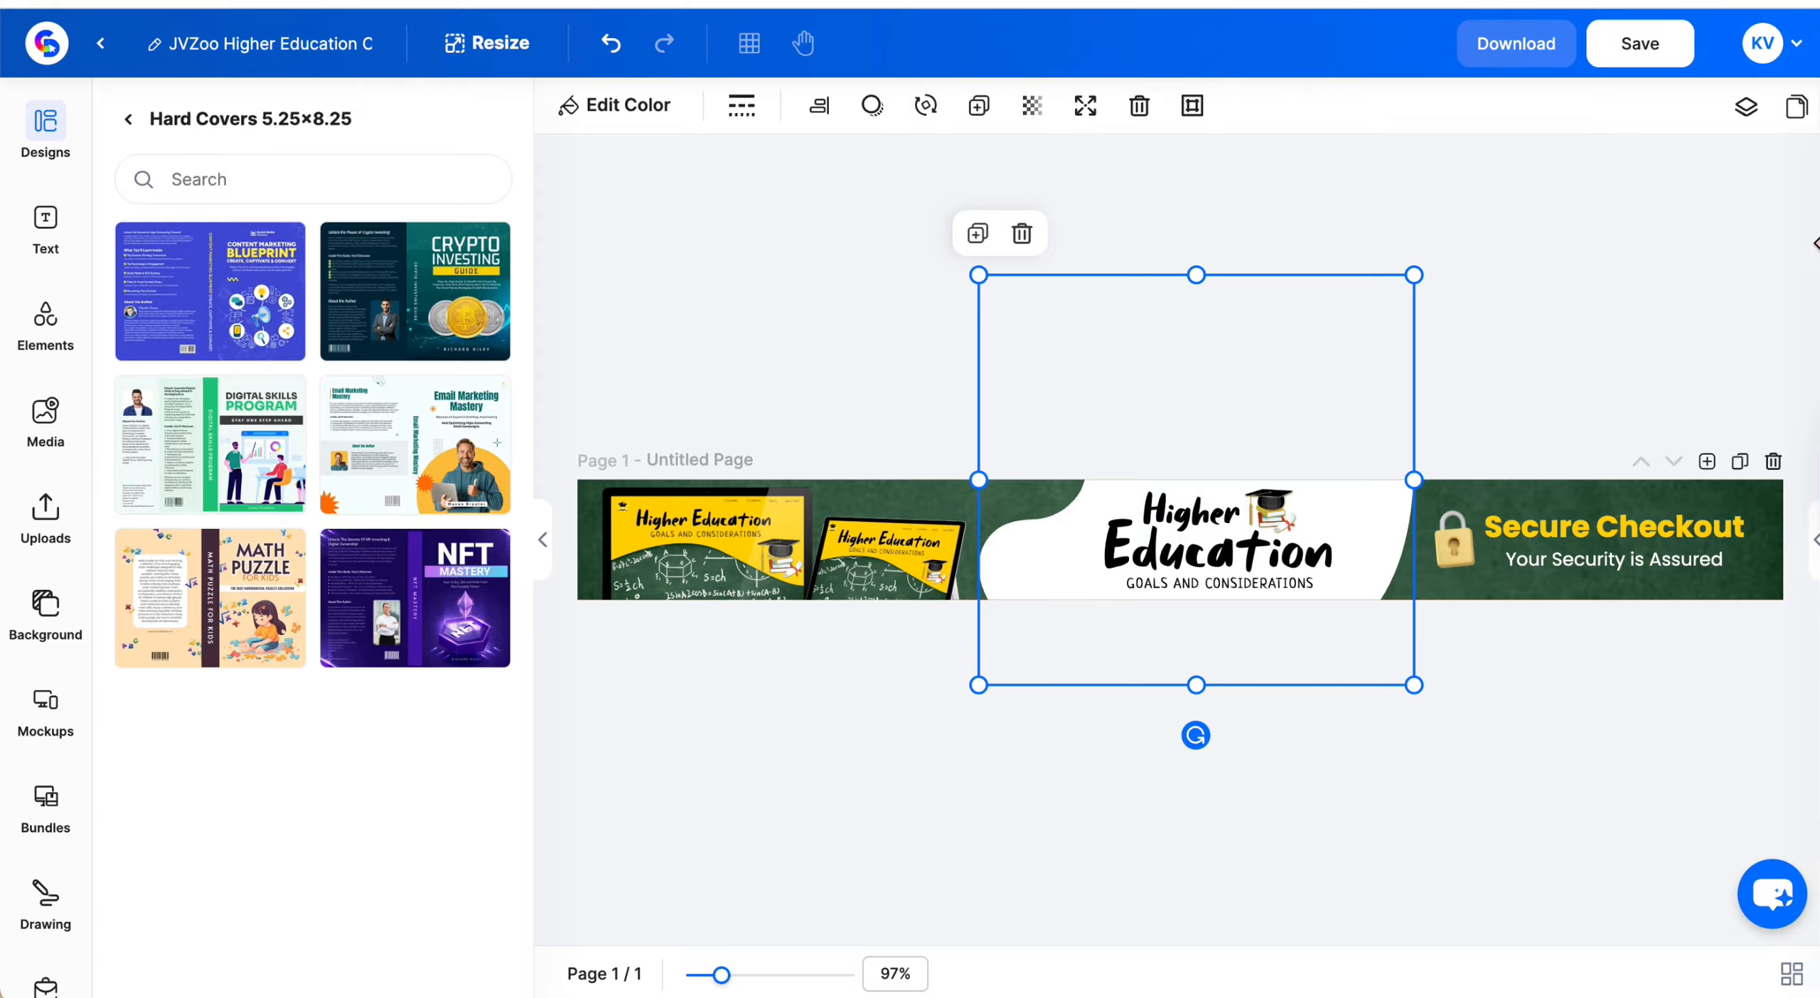
pyautogui.click(1206, 809)
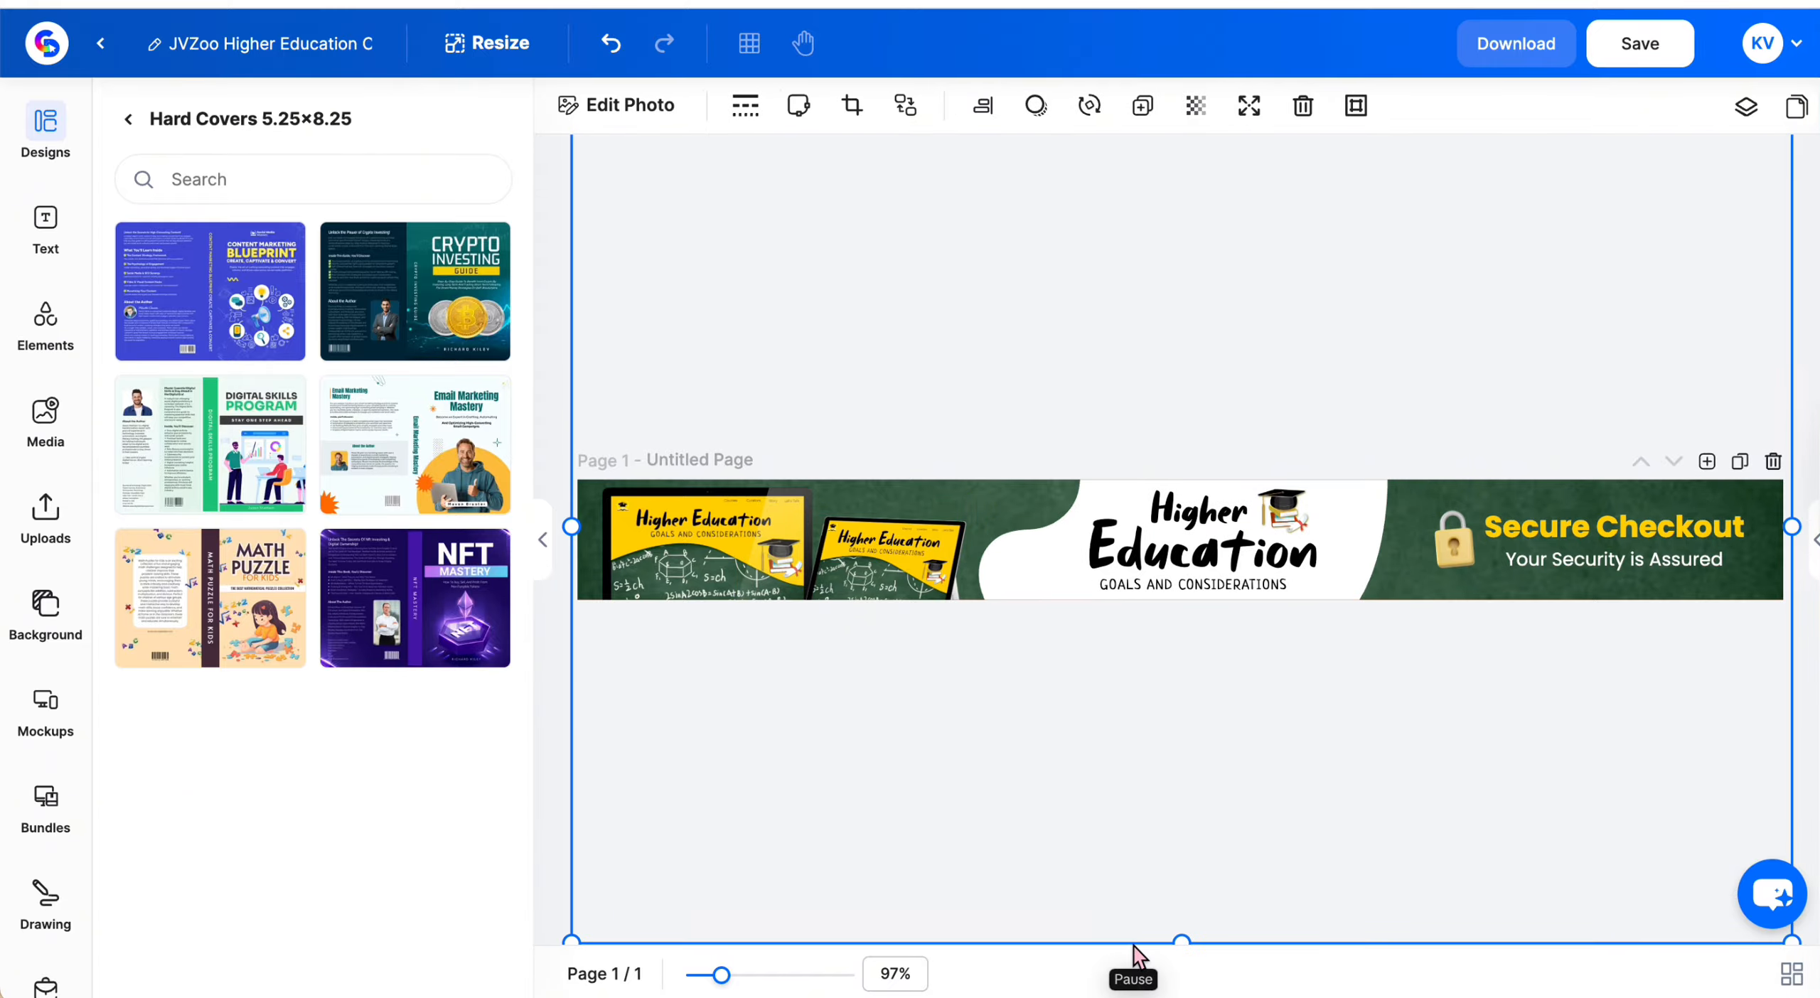
# Set the Higher Education headline font to Mont Heavy
pyautogui.click(1192, 506)
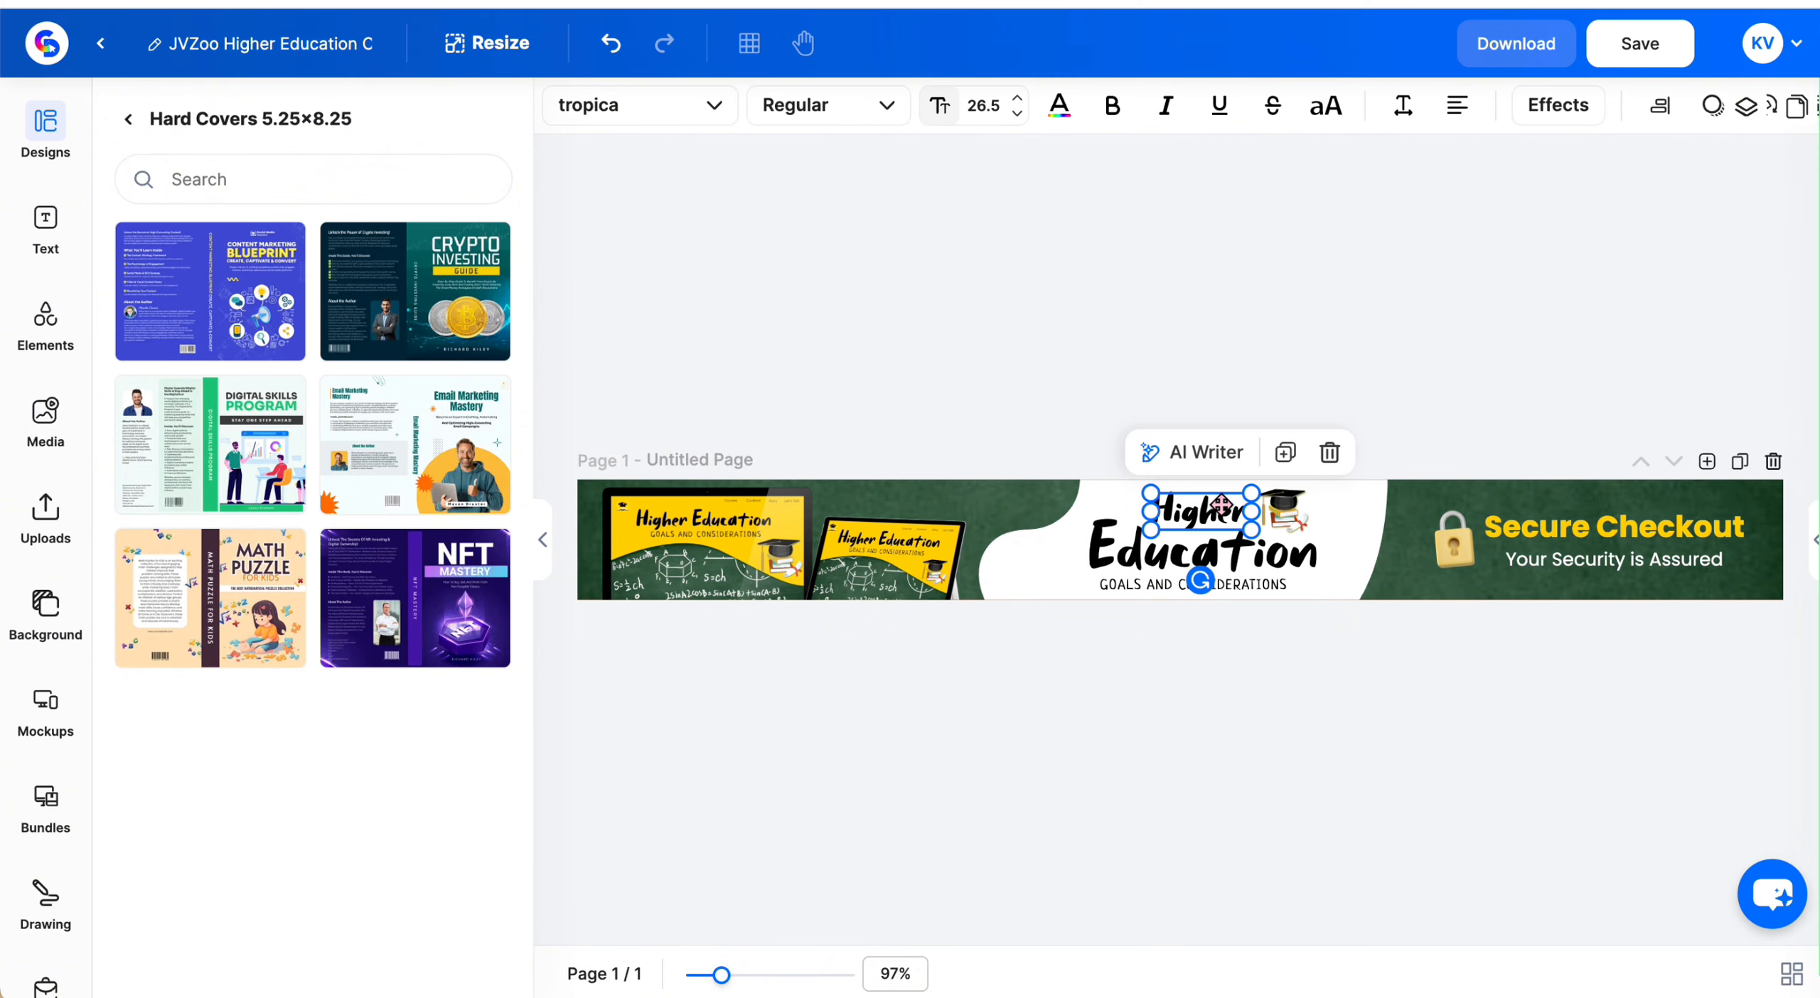
pyautogui.click(610, 108)
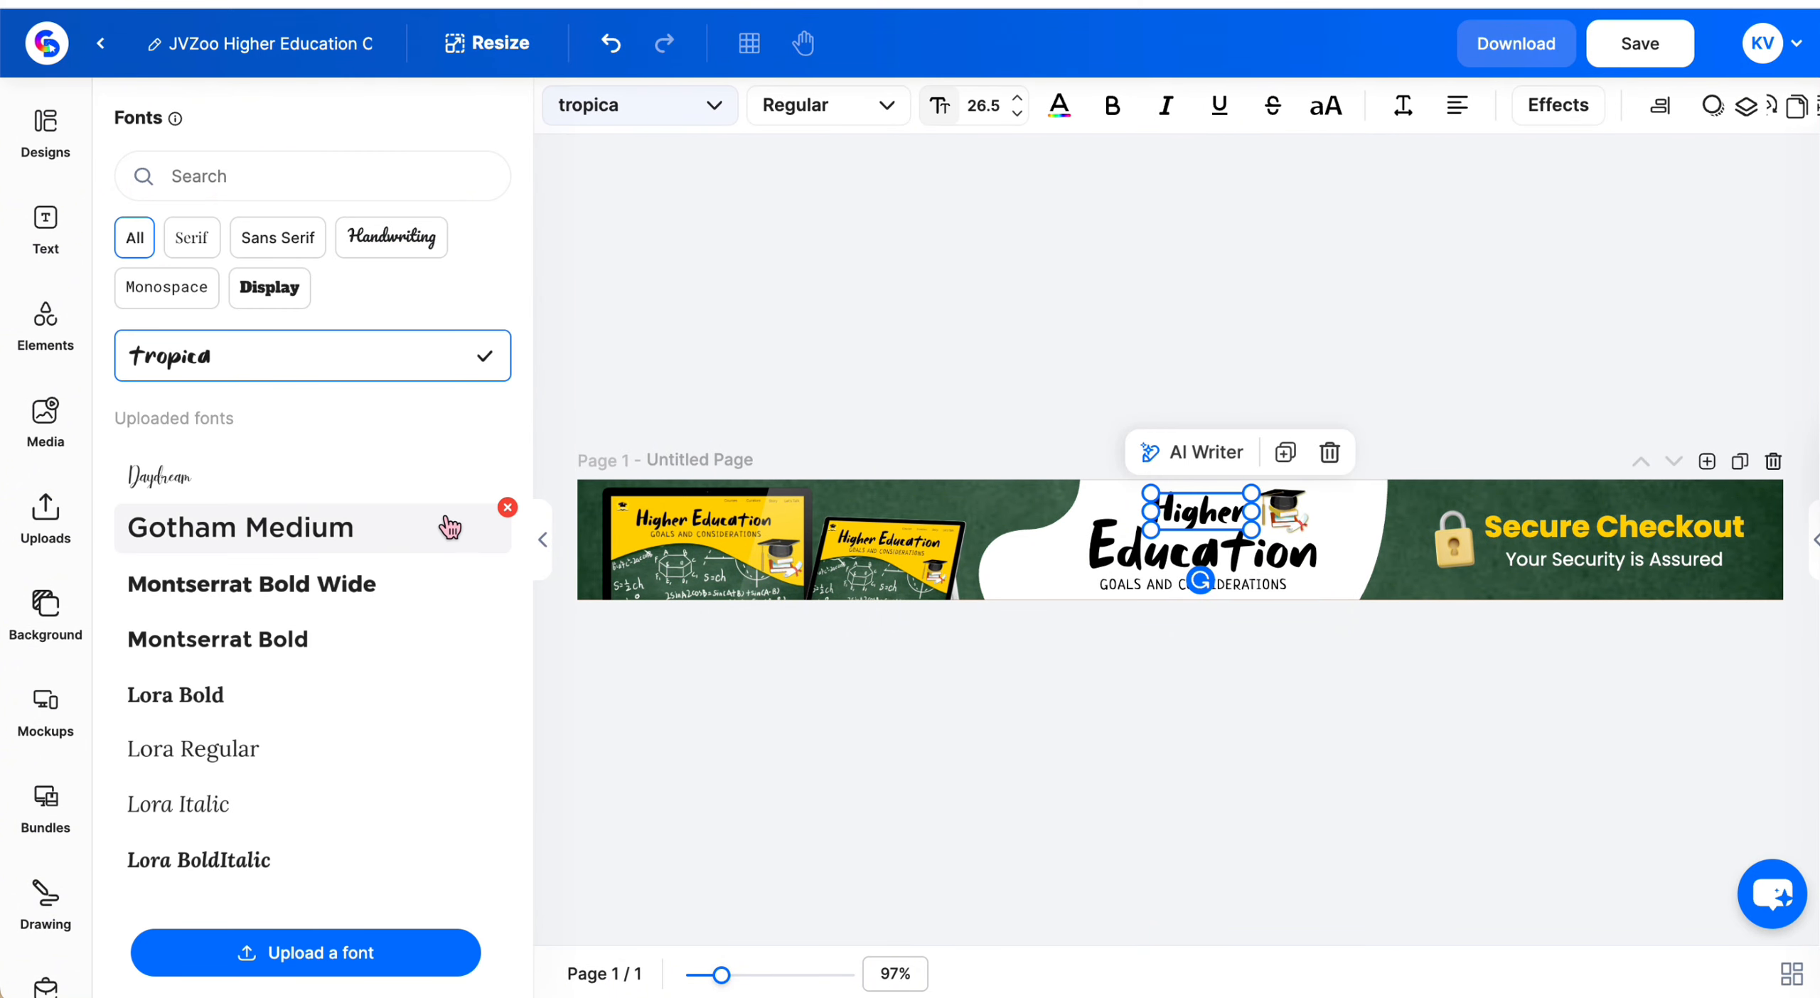
pyautogui.scroll(-10, 449, 526)
pyautogui.scroll(-10, 449, 527)
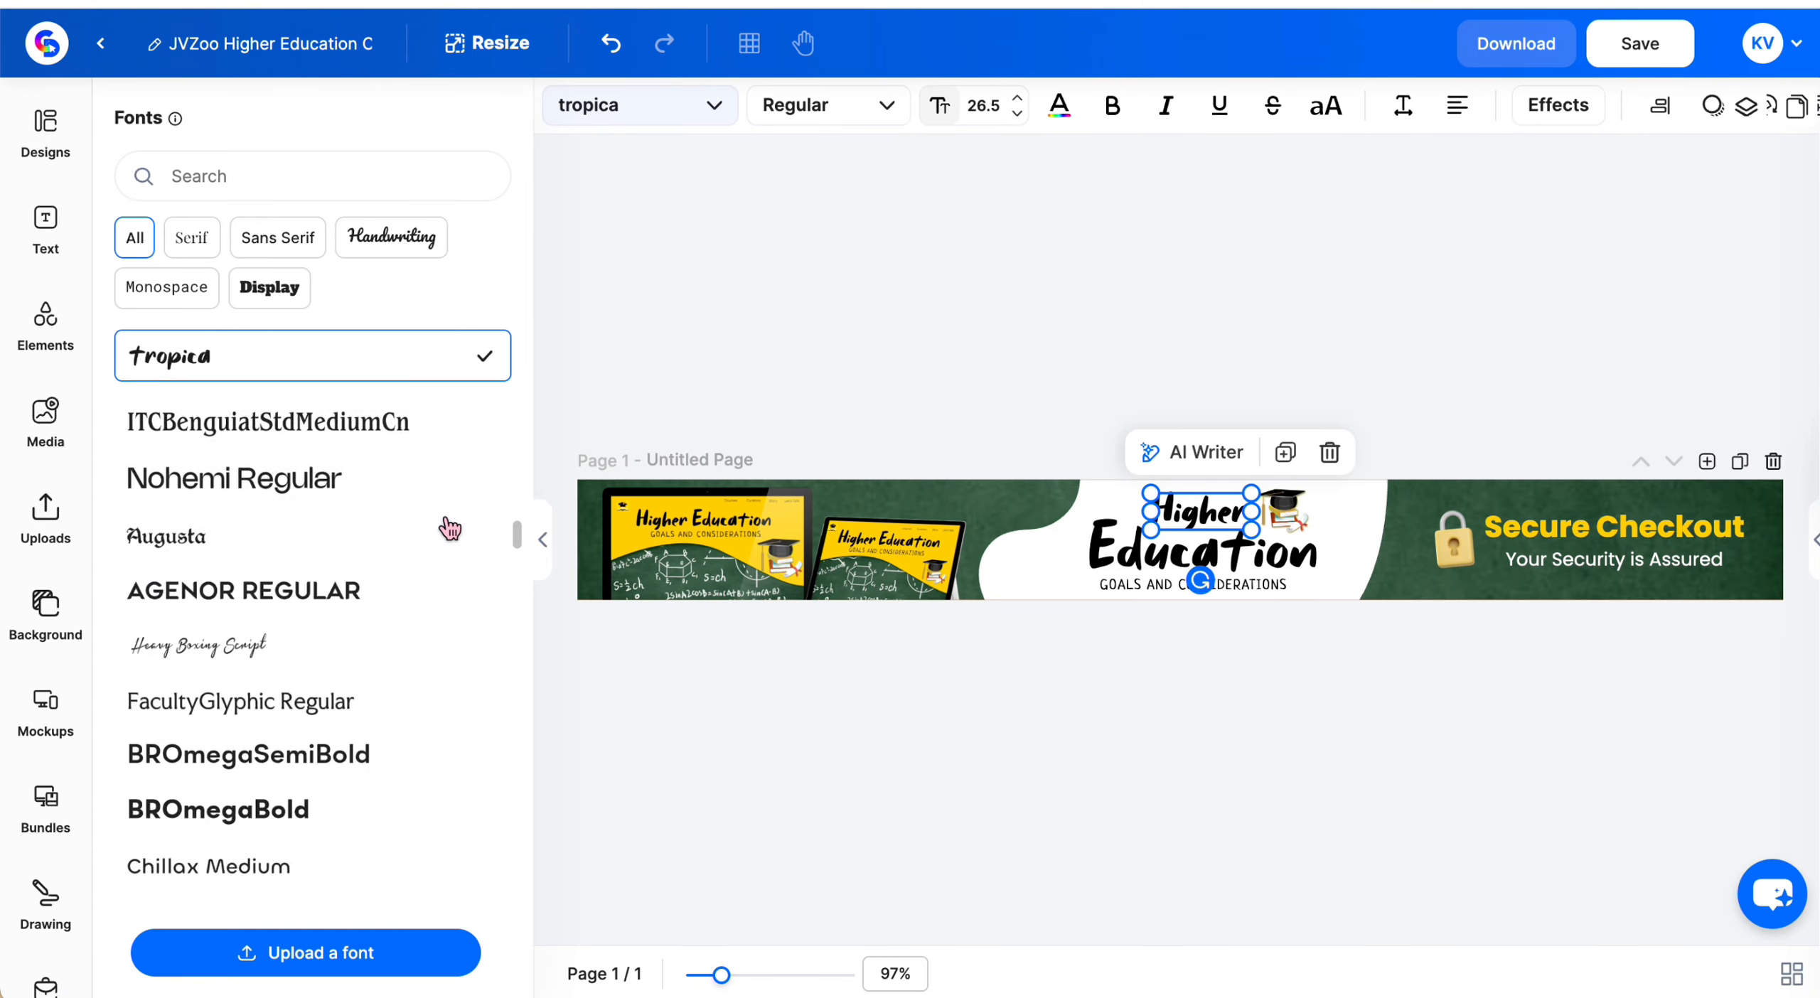
pyautogui.scroll(10, 450, 527)
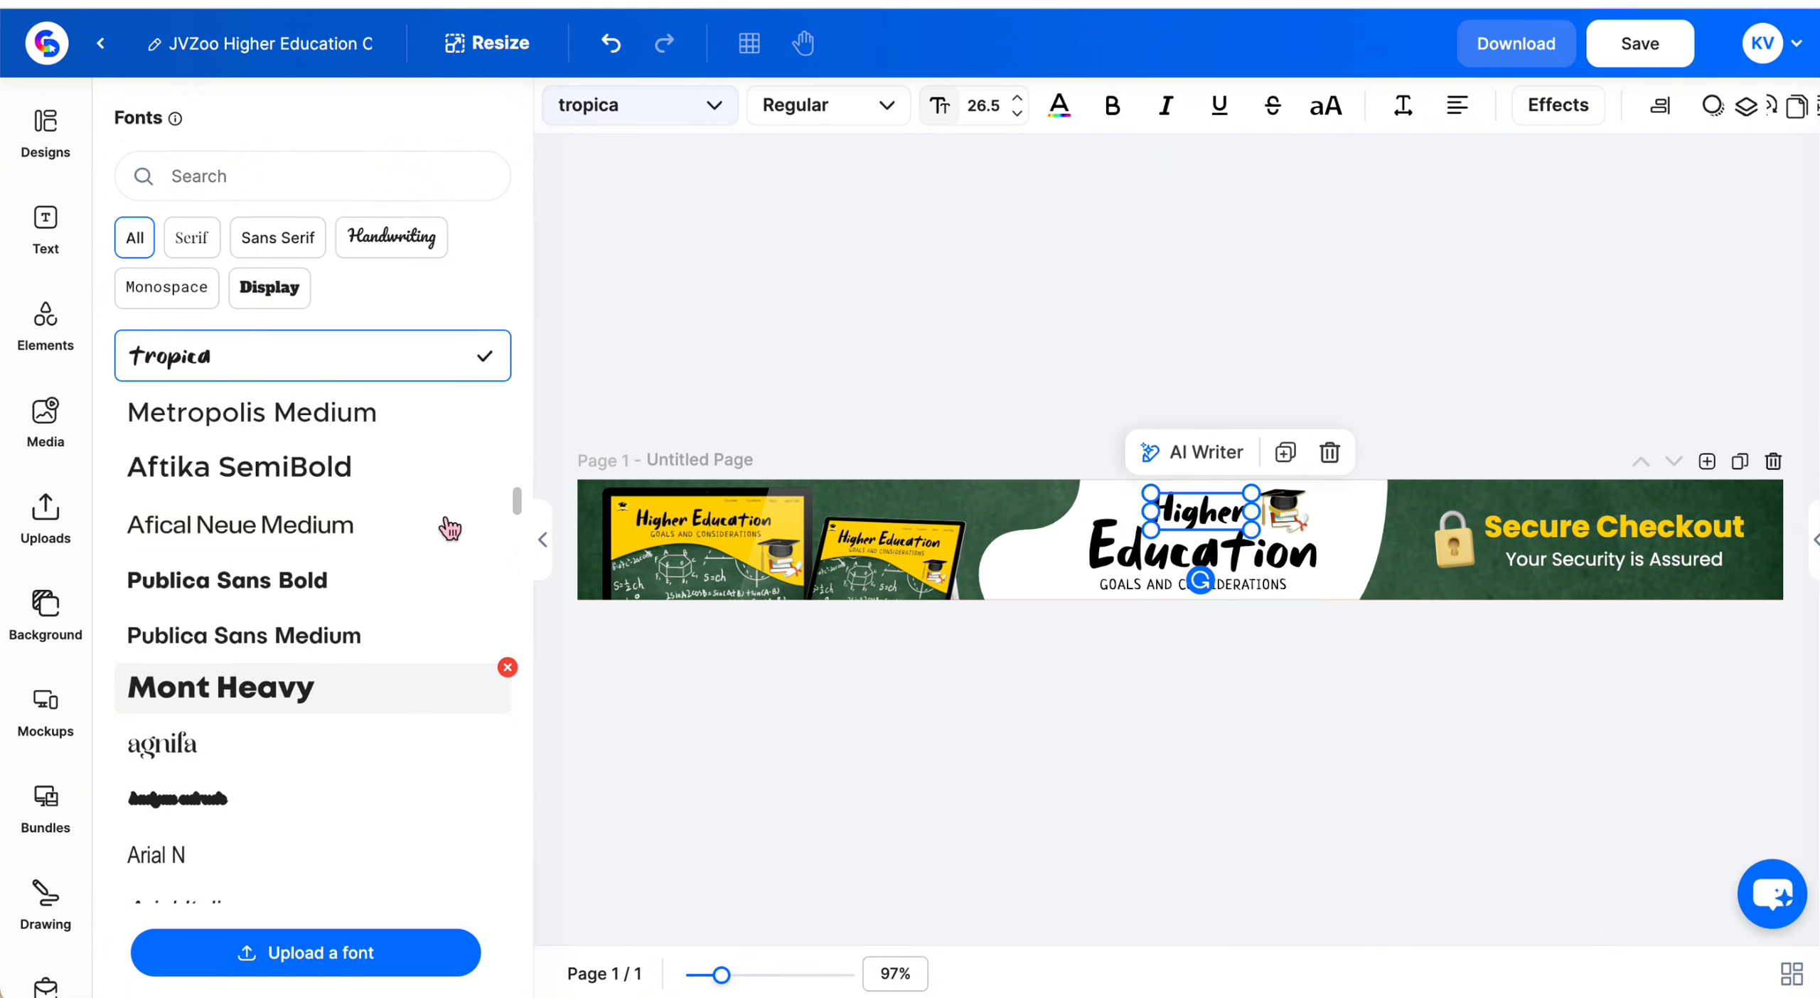
pyautogui.click(213, 679)
# Set the GOALS AND CONSIDERATIONS tagline font to Gucina Bold
pyautogui.click(1168, 579)
pyautogui.click(1191, 581)
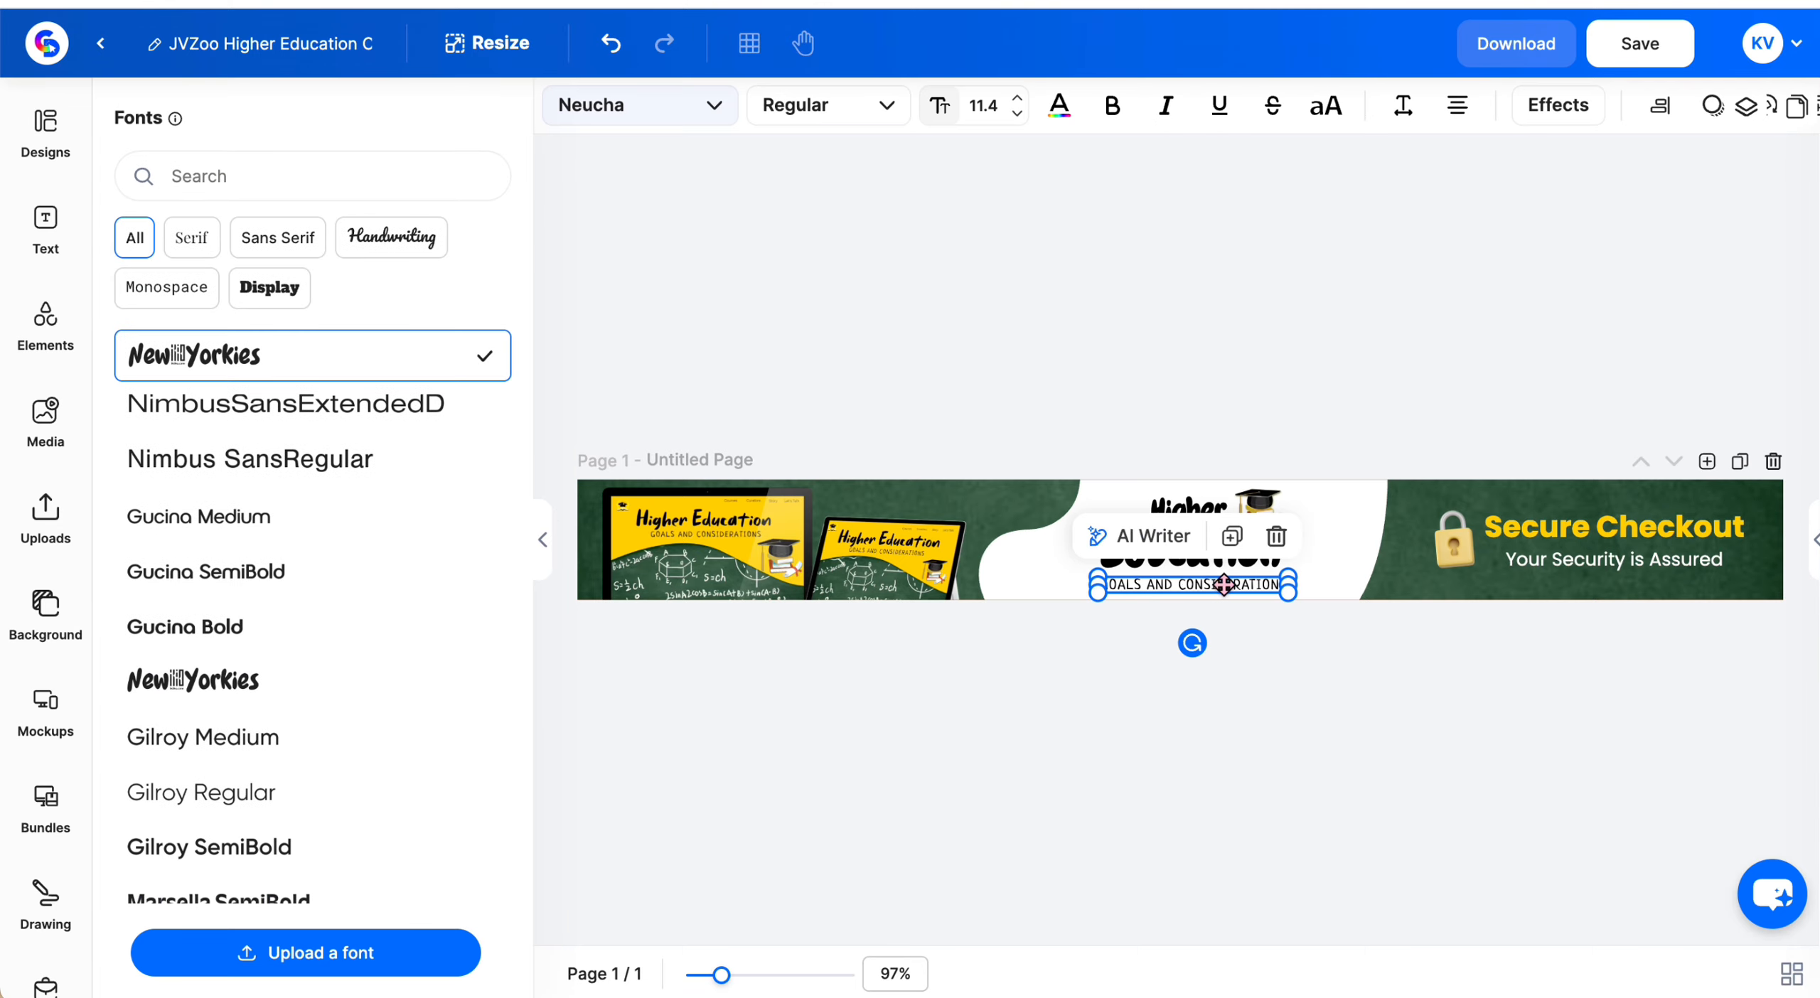
pyautogui.click(361, 638)
# Apply Gucina Bold uppercase to the Secure Checkout text and resize its box to fit one line
pyautogui.click(1649, 562)
pyautogui.click(1650, 557)
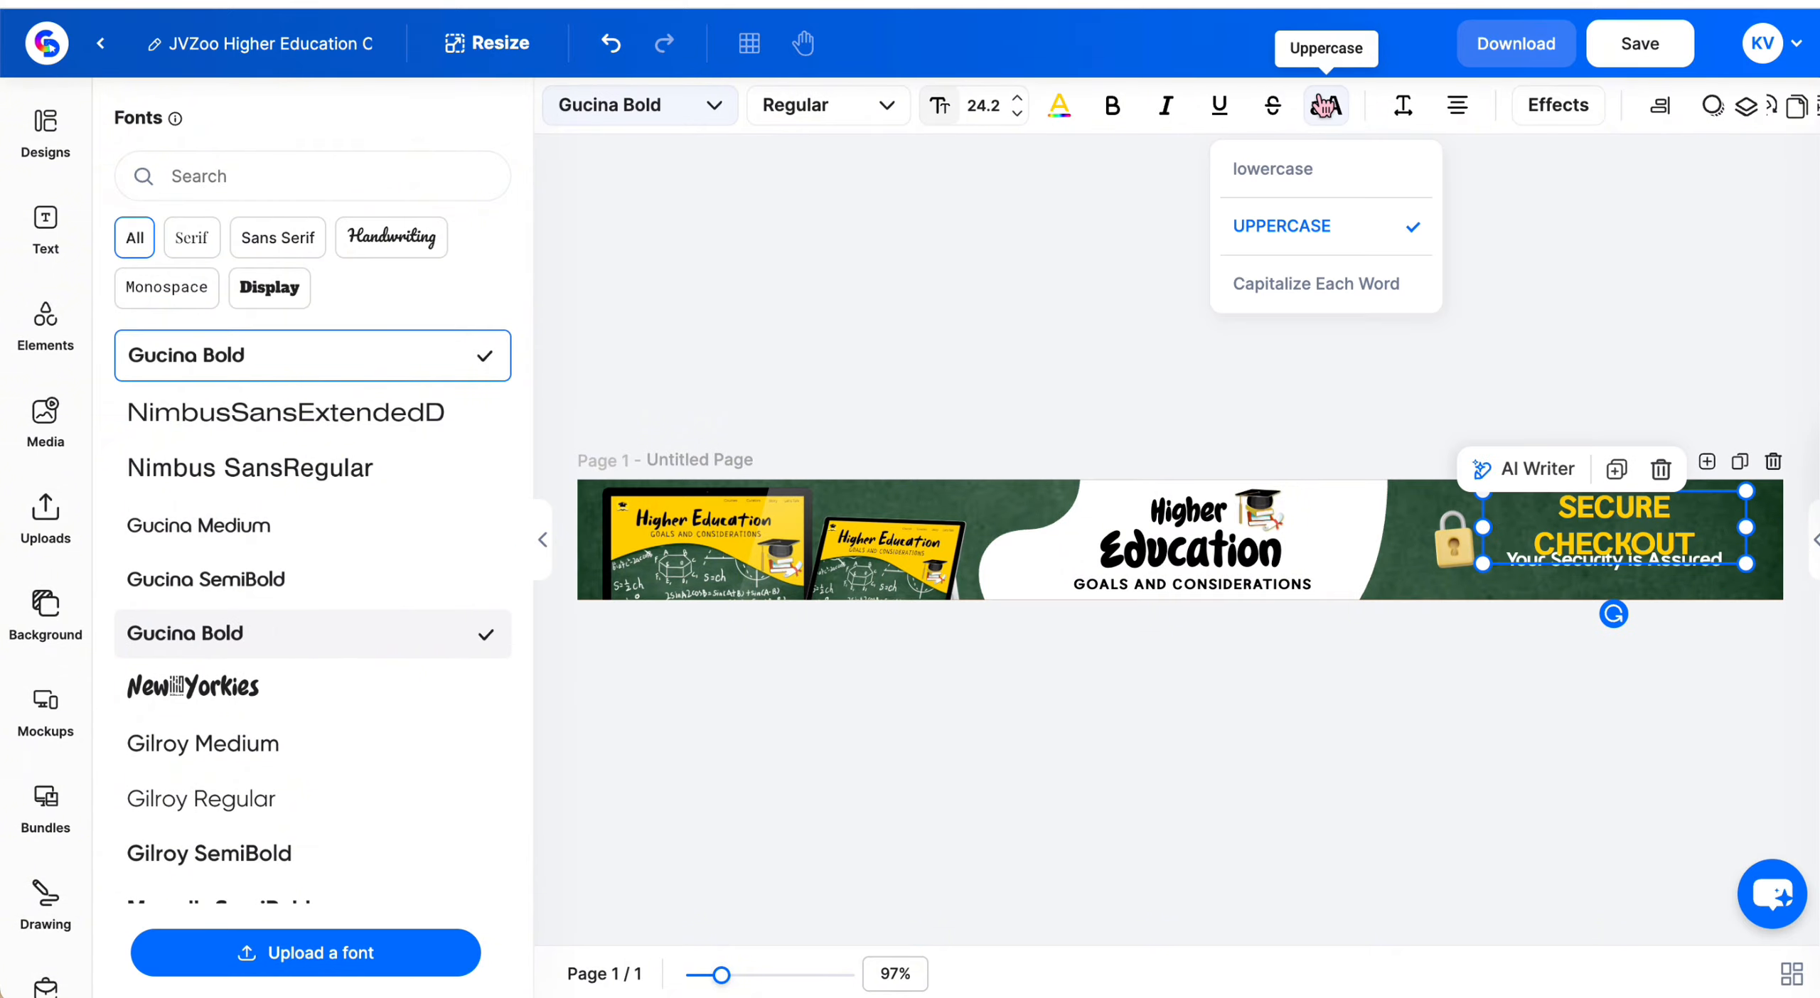
pyautogui.moveTo(1484, 527); pyautogui.dragTo(1553, 524)
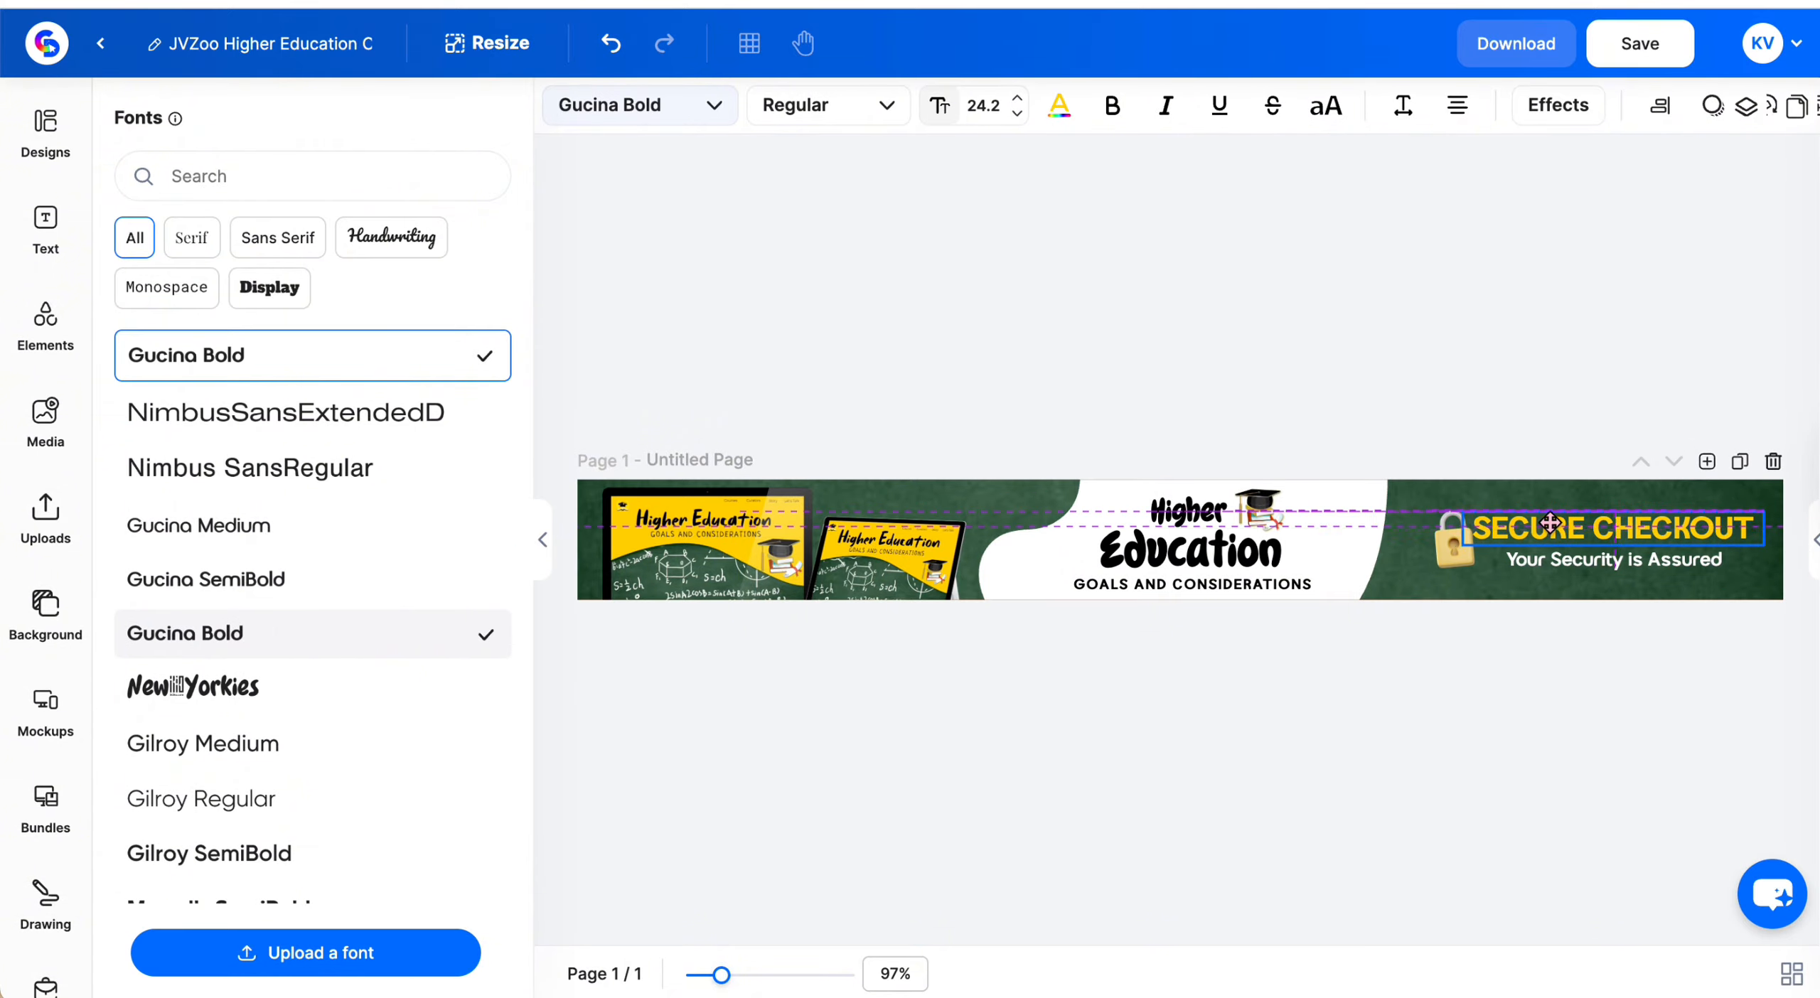
pyautogui.click(1148, 924)
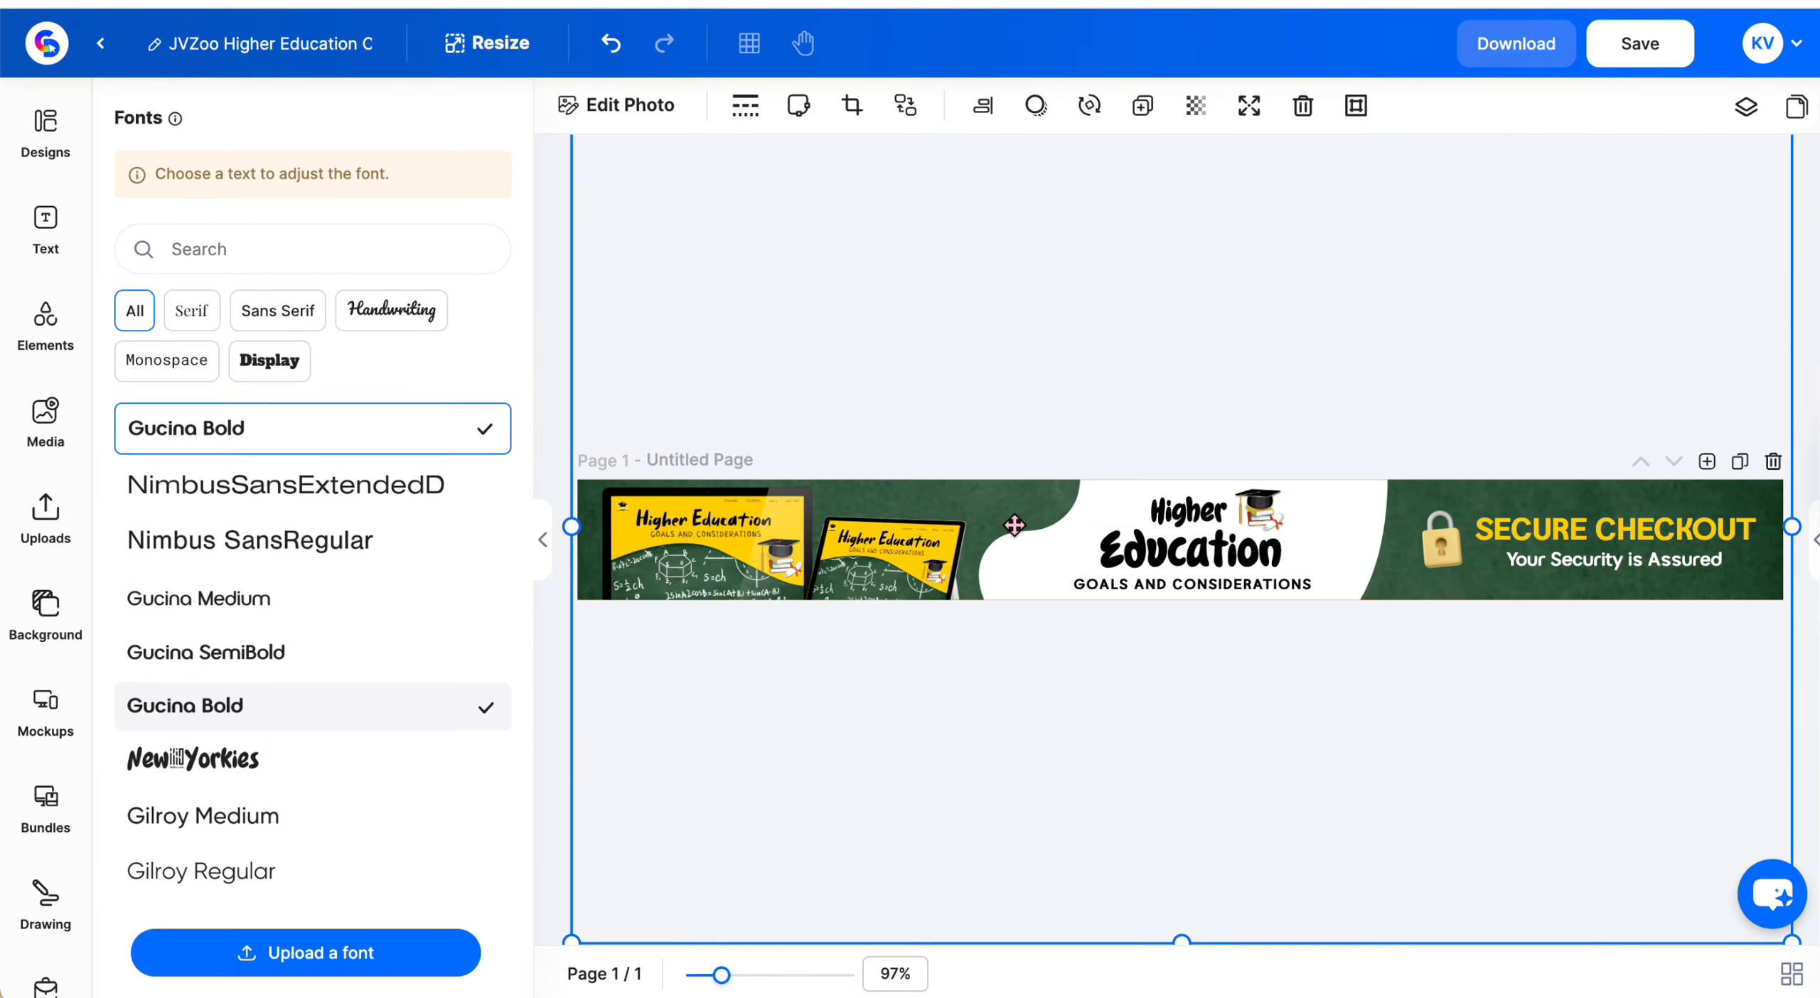
# Recolor the white shape behind the headline to a pale yellow (#EFDD8D) sampled from the laptop artwork's yellow
pyautogui.click(1026, 537)
pyautogui.moveTo(1027, 537); pyautogui.dragTo(1034, 537)
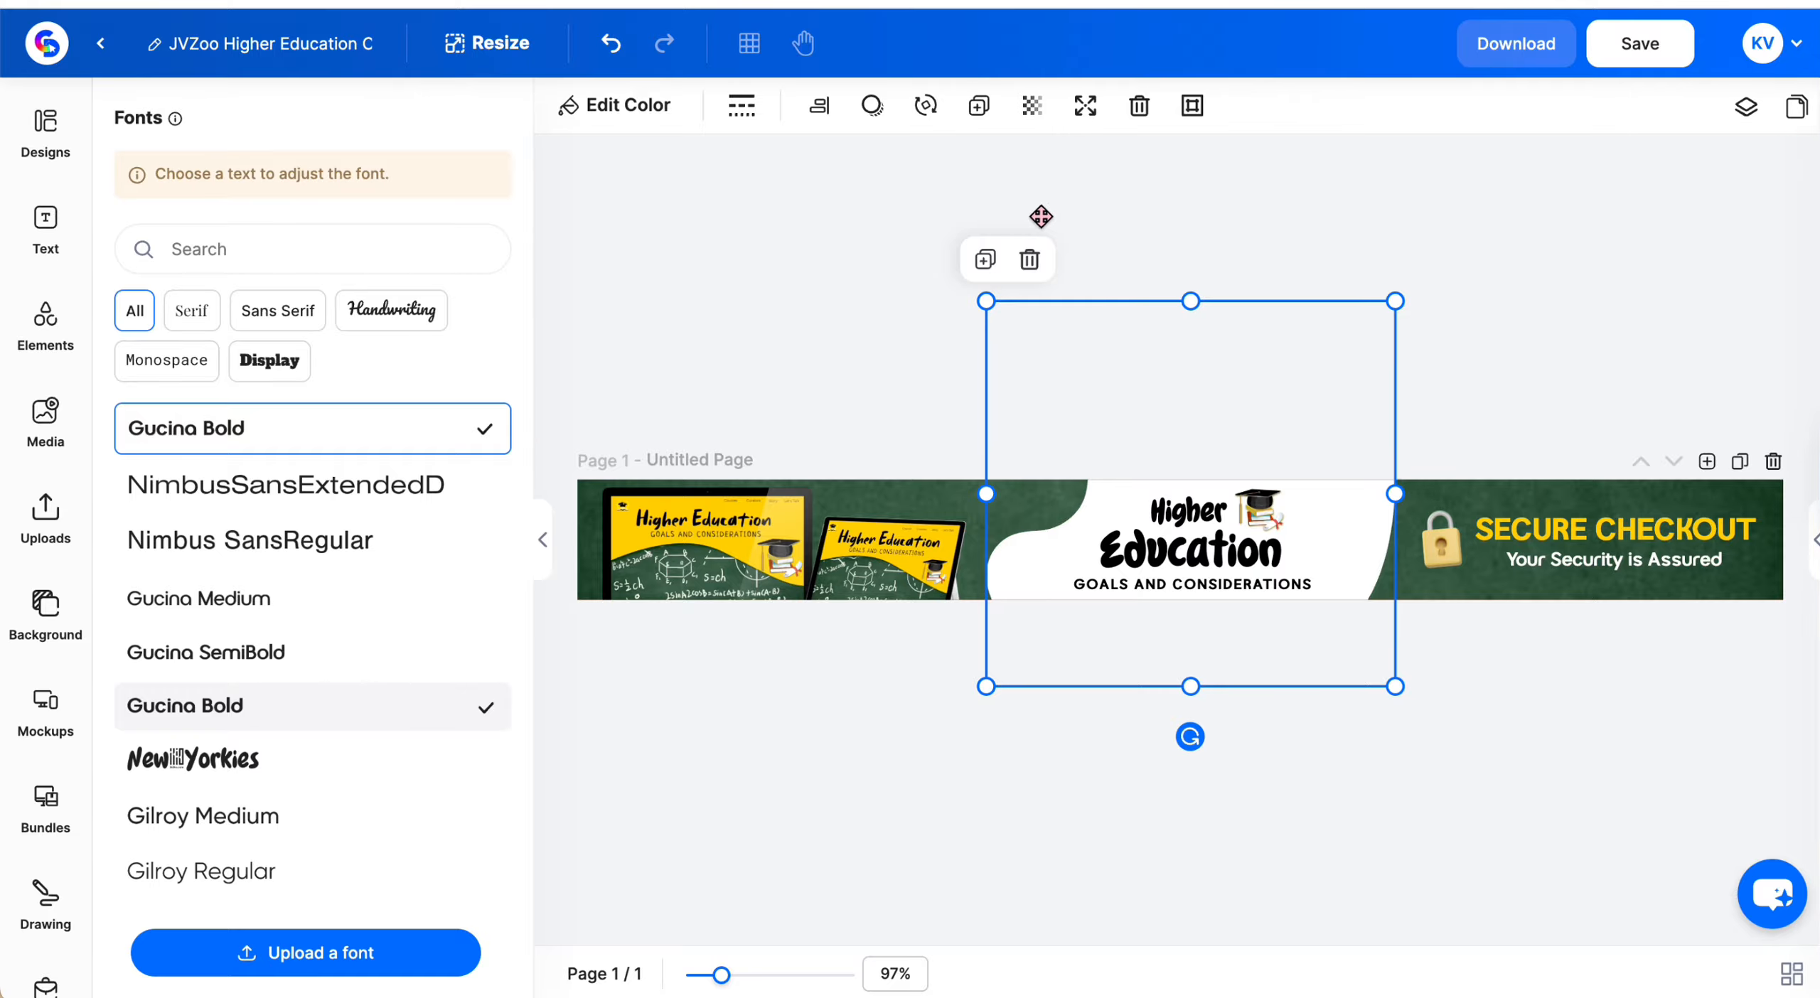
pyautogui.click(616, 114)
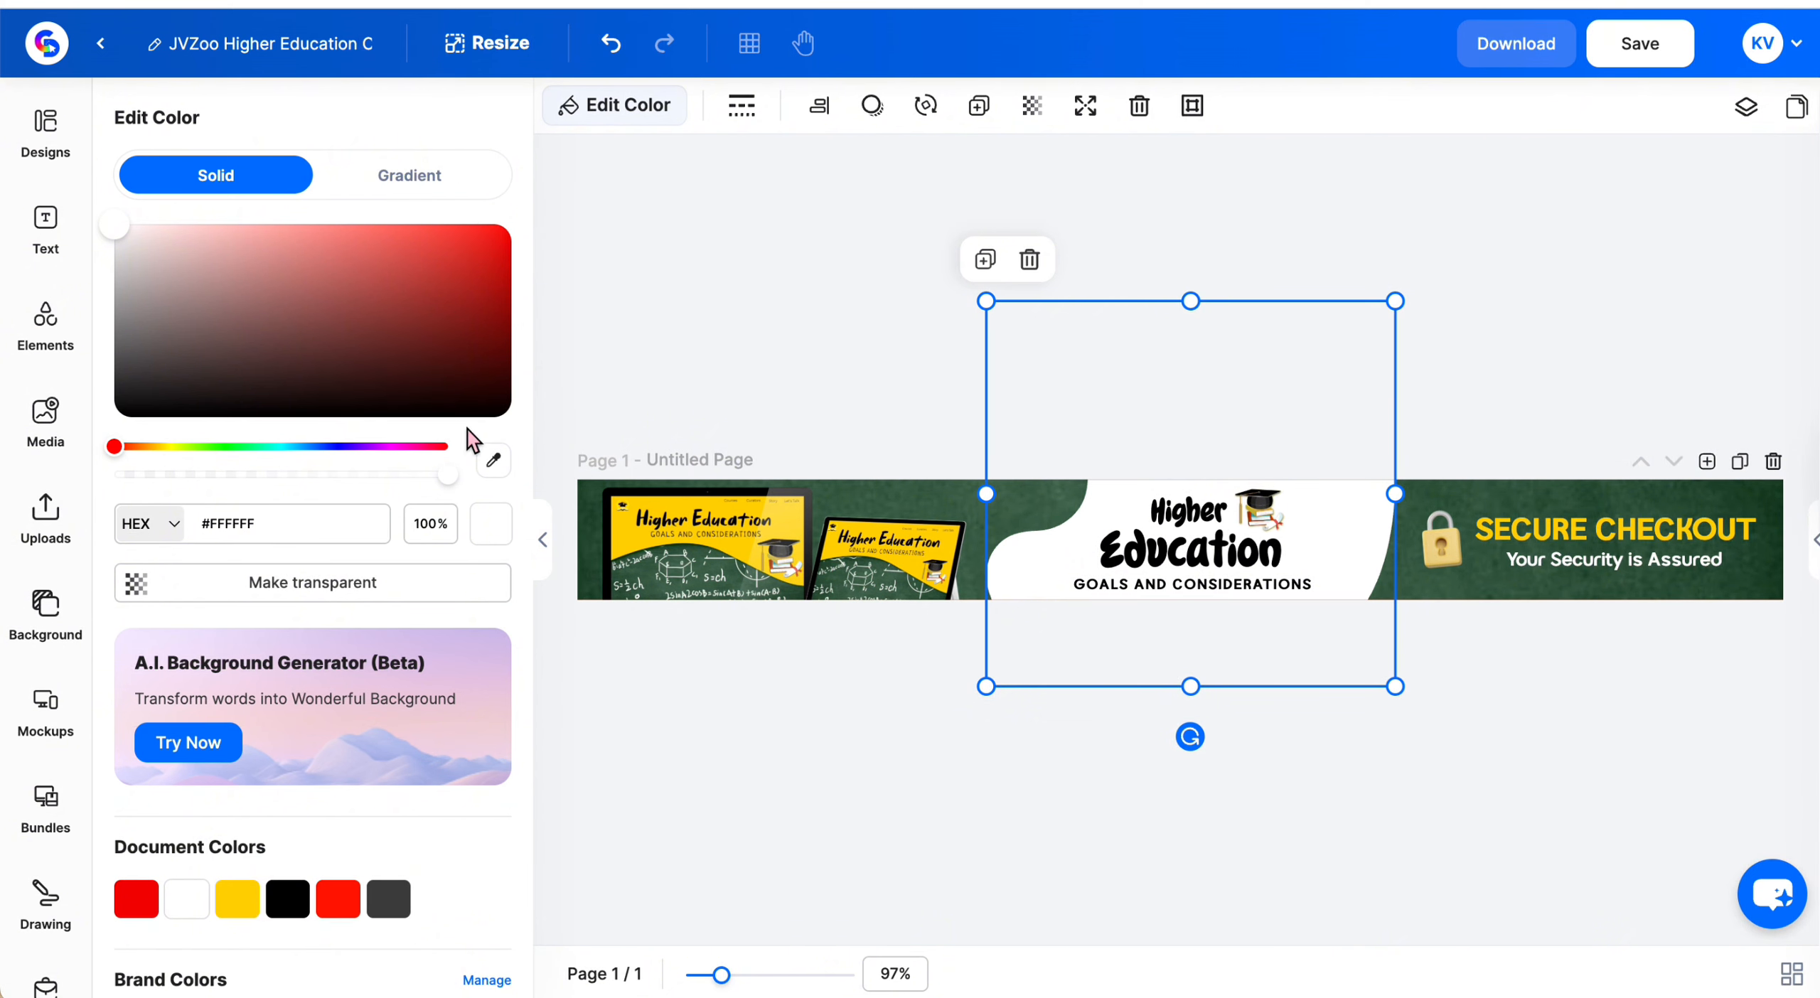
pyautogui.click(493, 460)
pyautogui.click(796, 526)
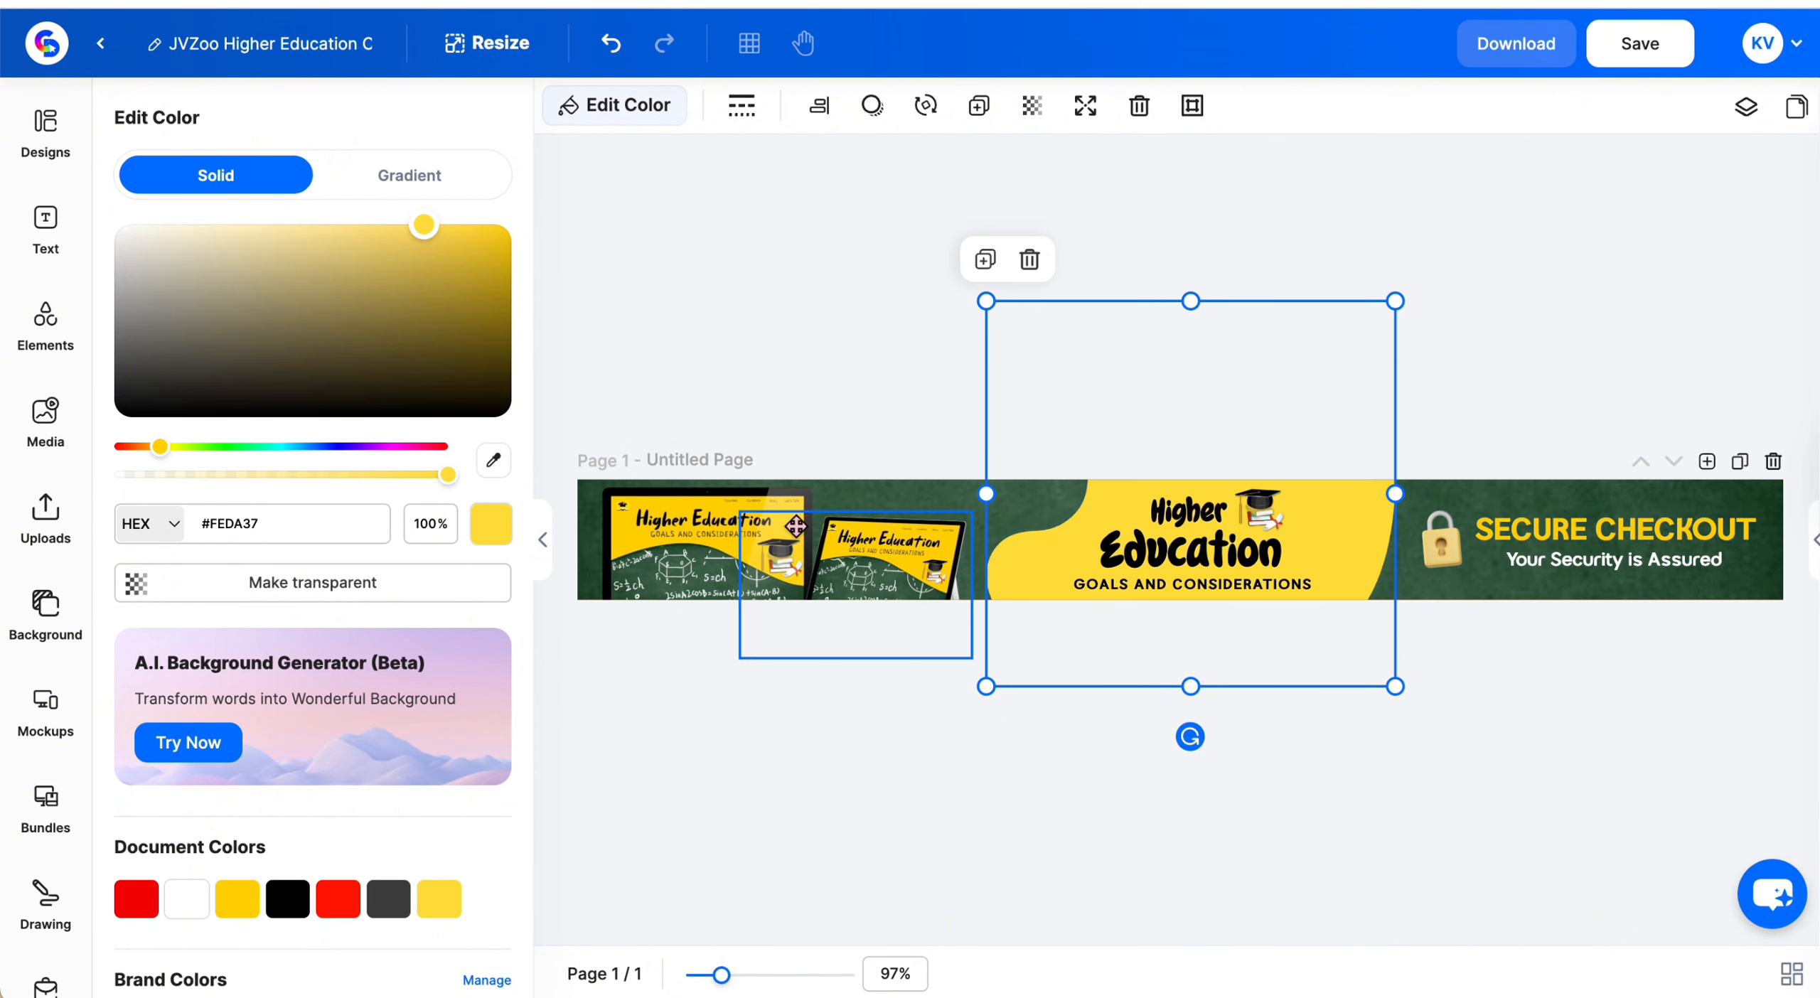
pyautogui.moveTo(301, 237); pyautogui.dragTo(279, 239)
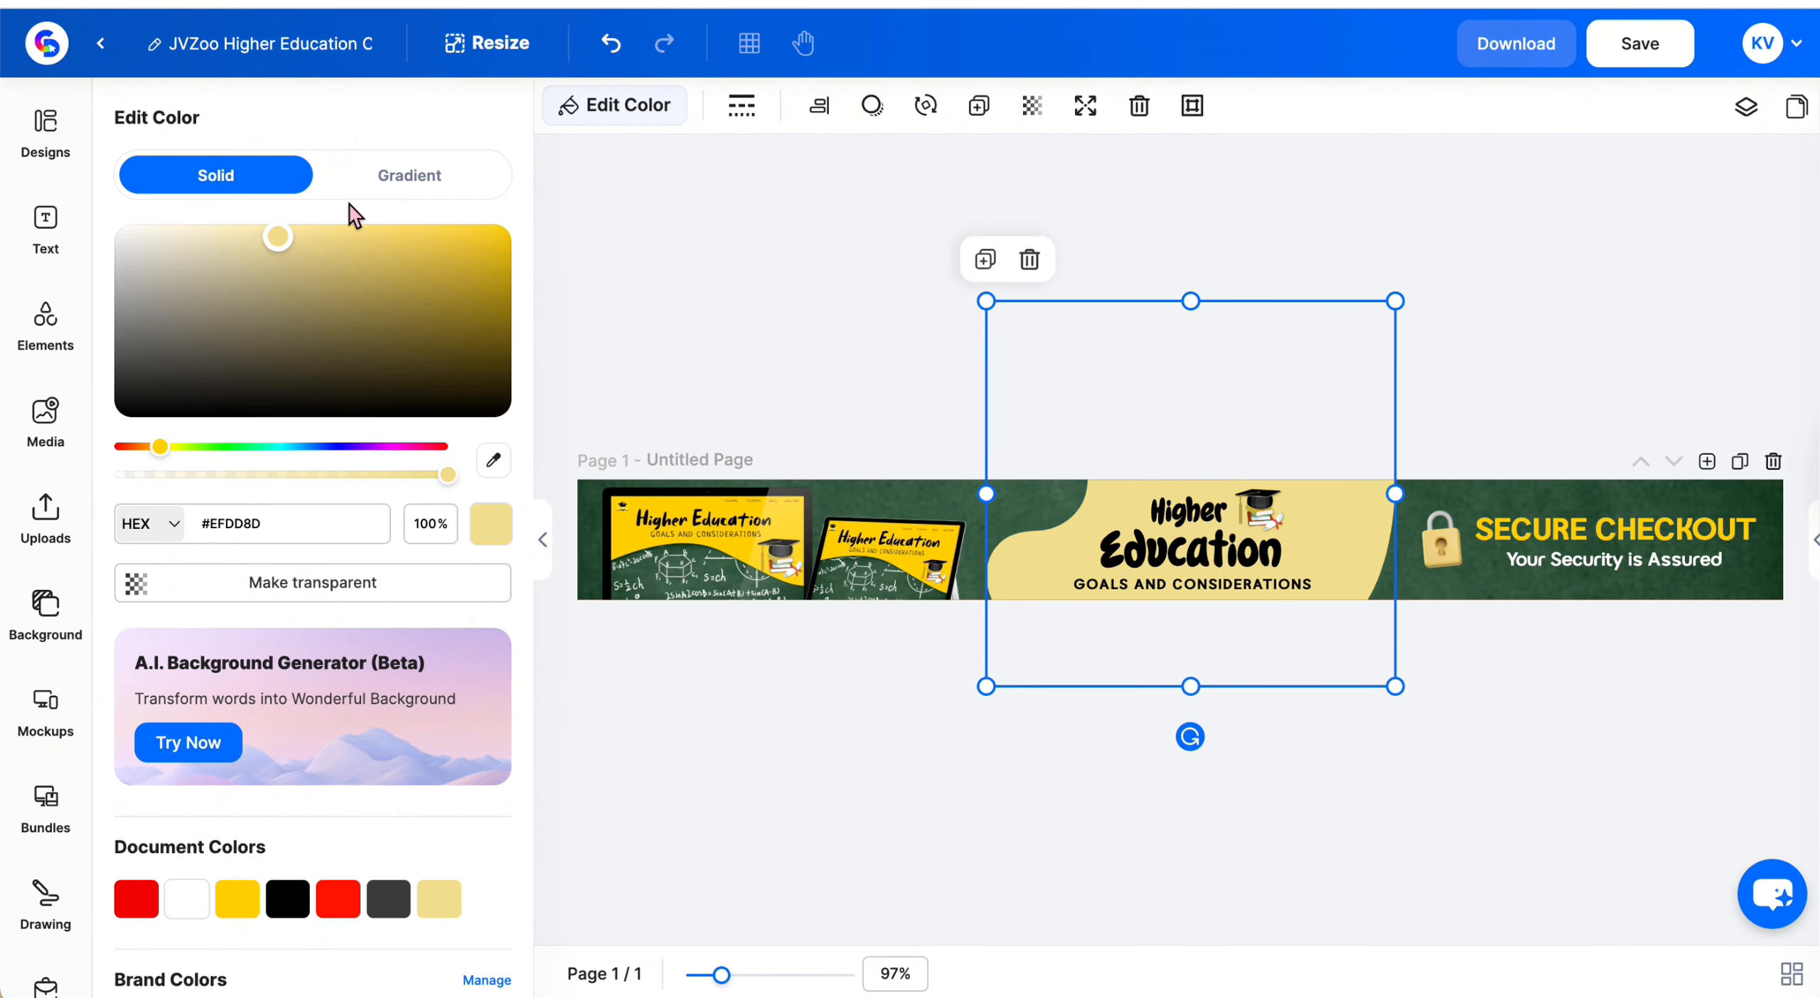
pyautogui.click(1519, 381)
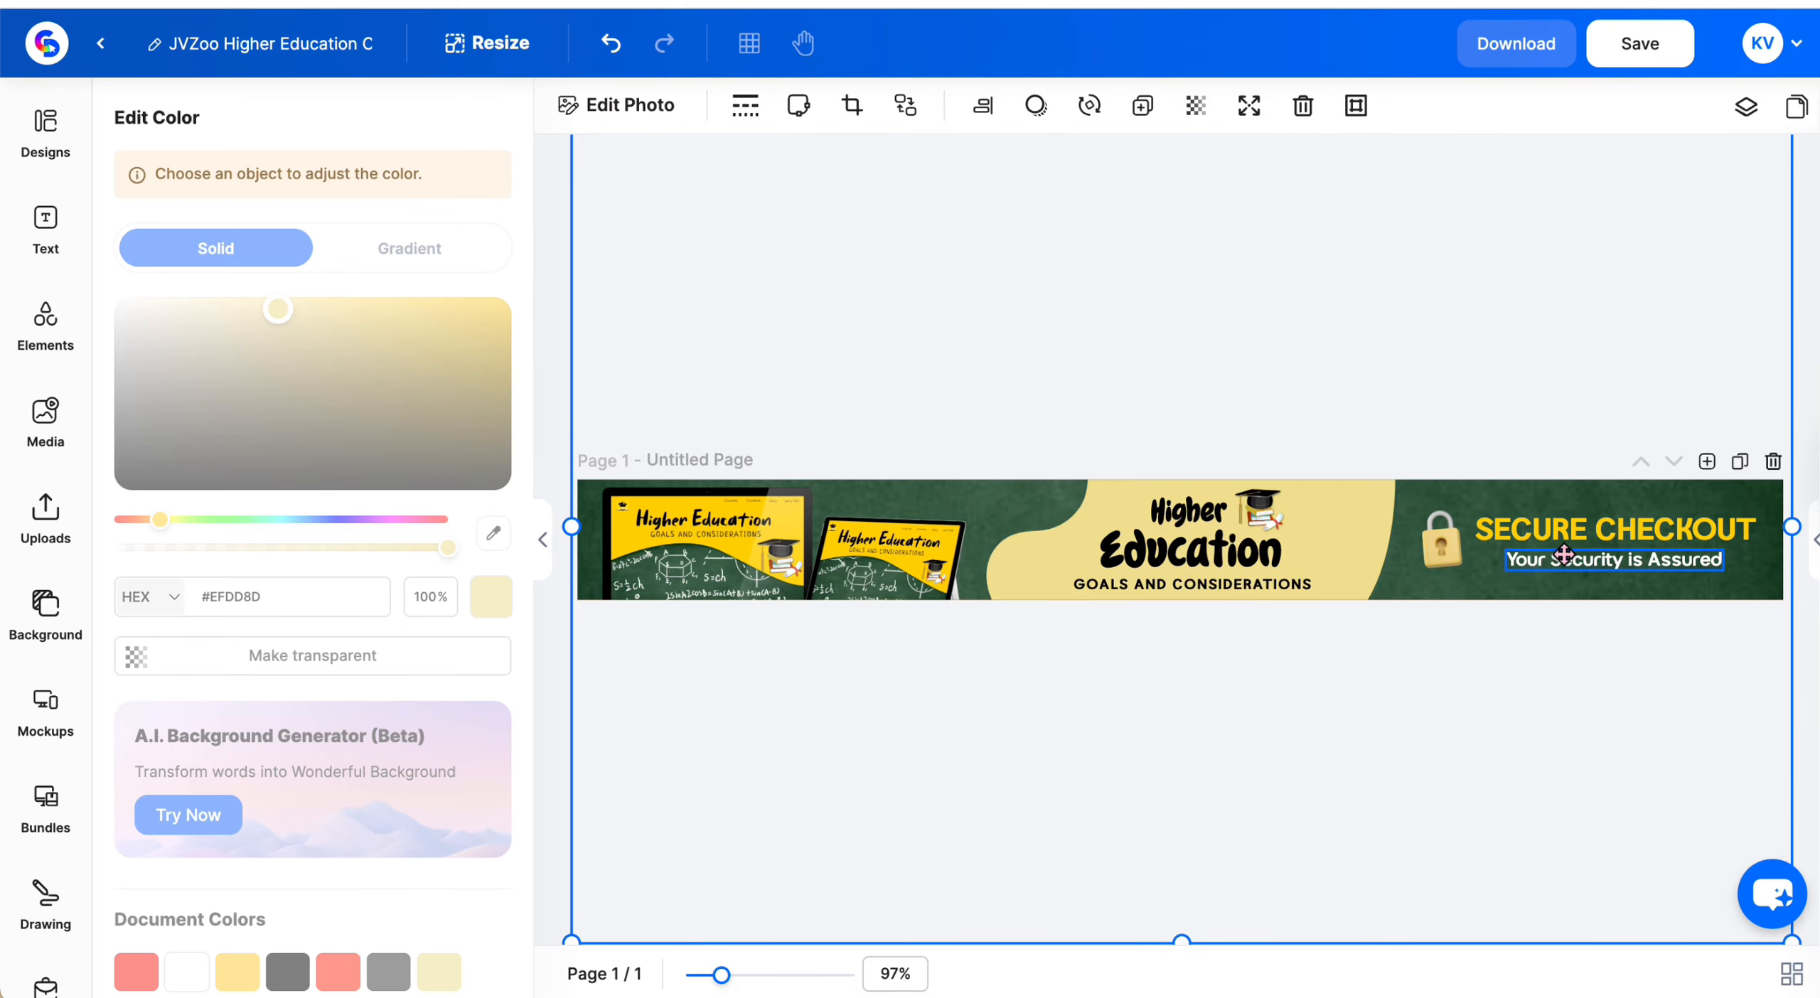
# Add a default black drop shadow to the laptop mockup images on the left of the banner
pyautogui.click(1123, 959)
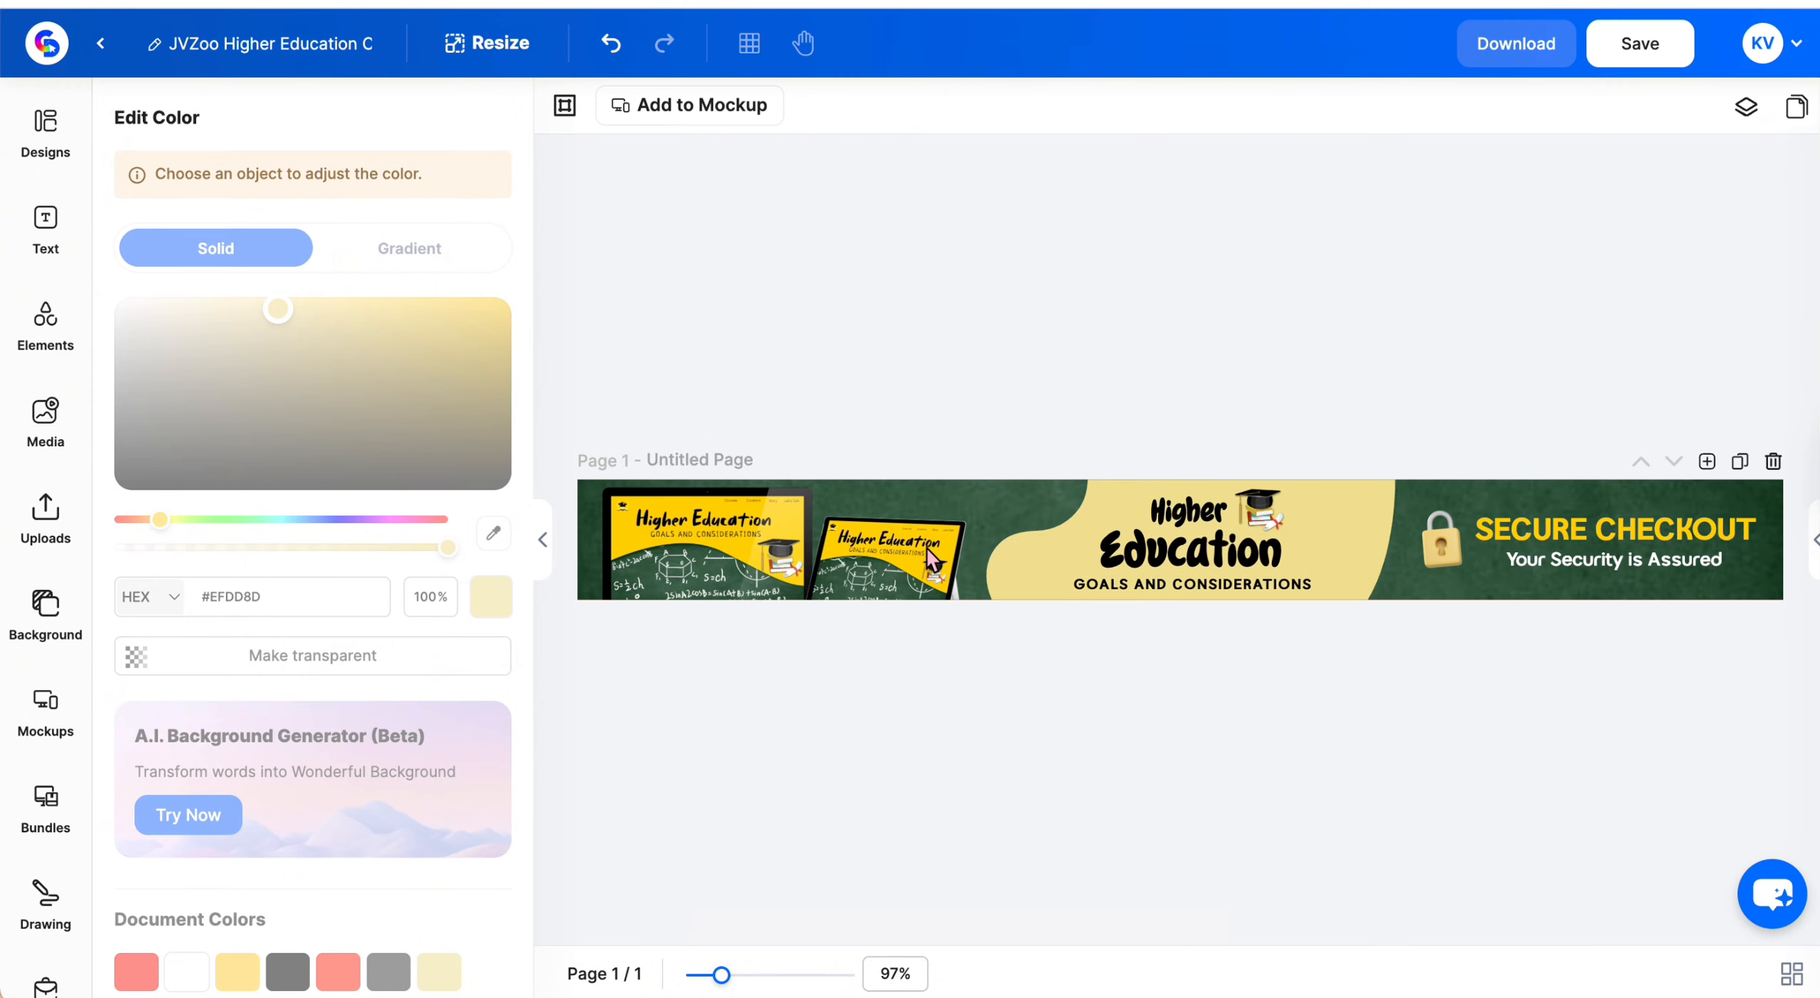
pyautogui.click(873, 576)
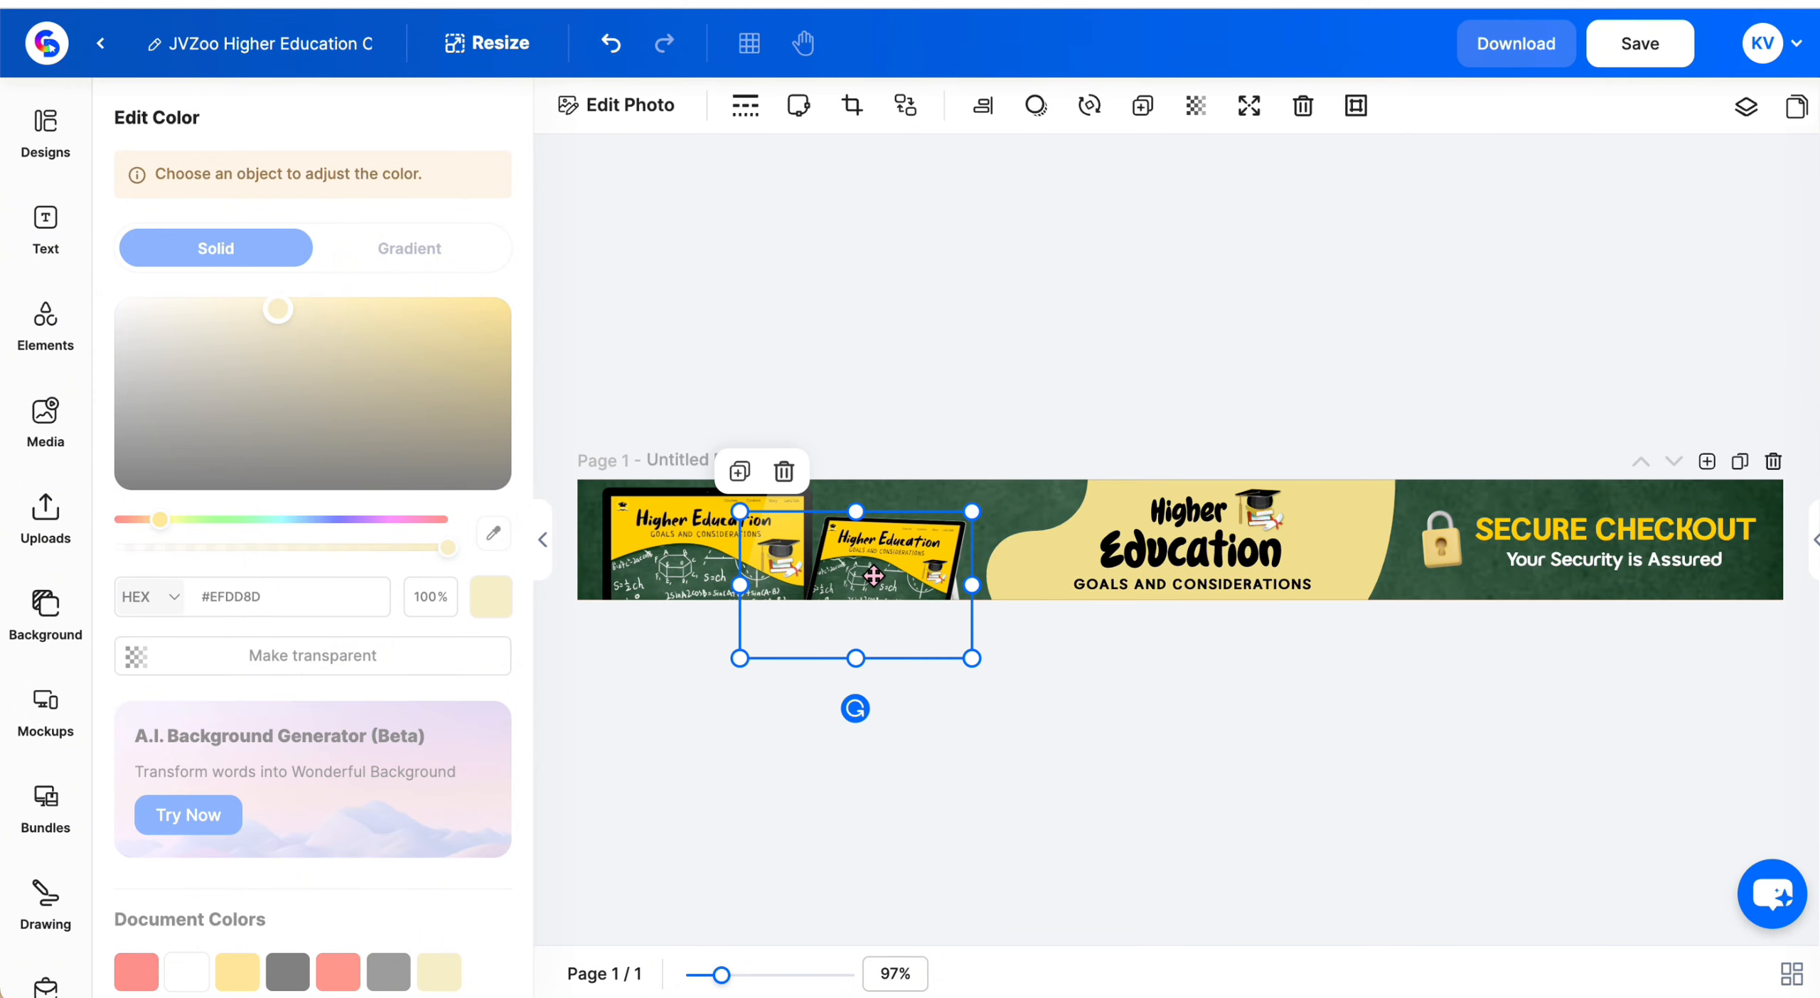
pyautogui.click(1035, 105)
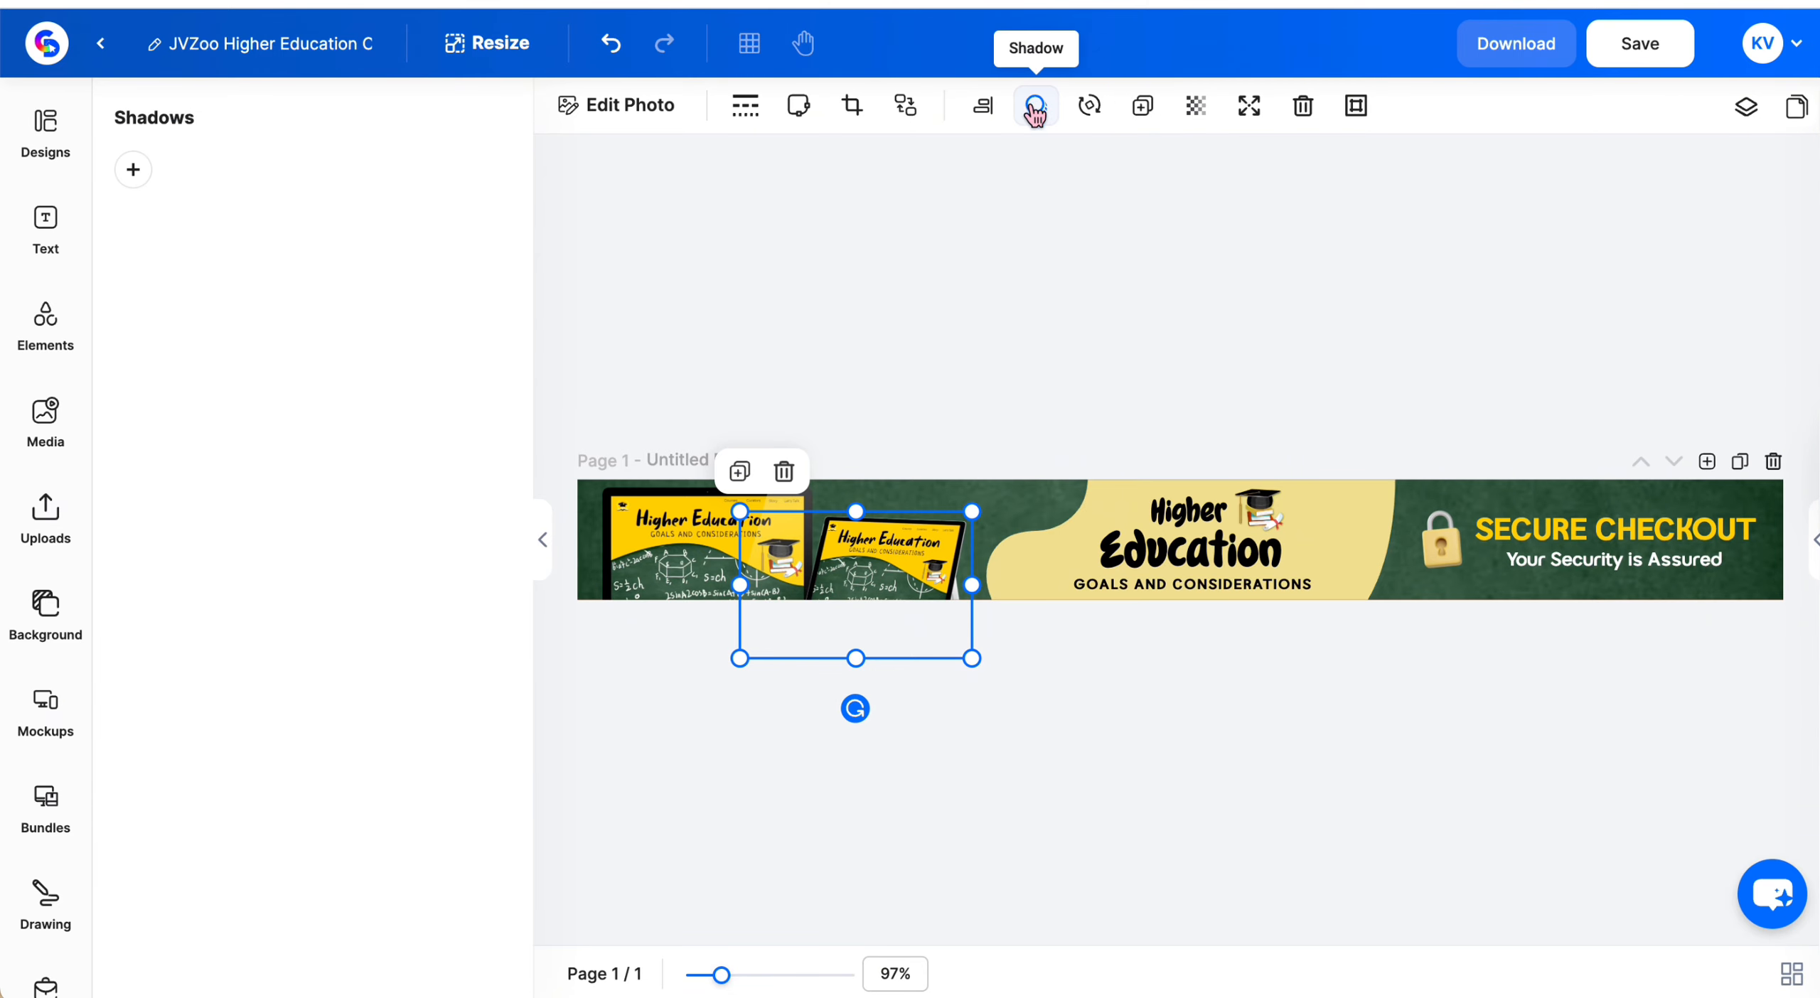
pyautogui.click(133, 169)
pyautogui.click(597, 544)
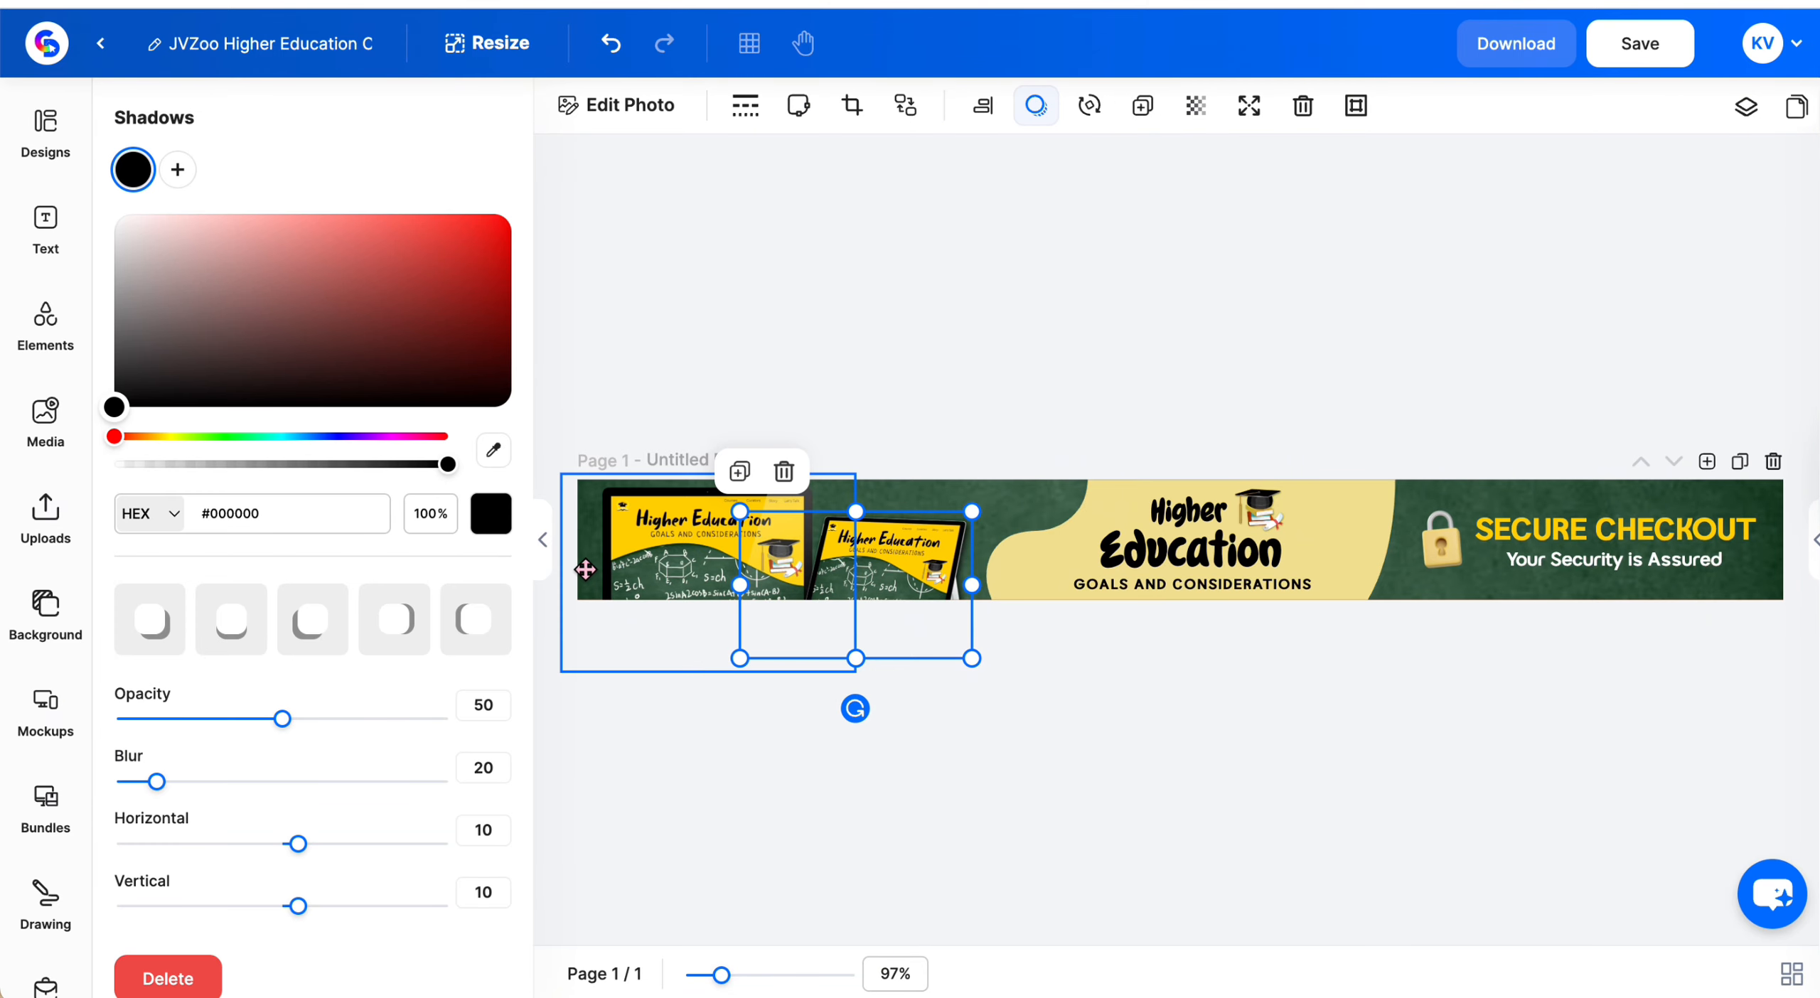
pyautogui.click(133, 169)
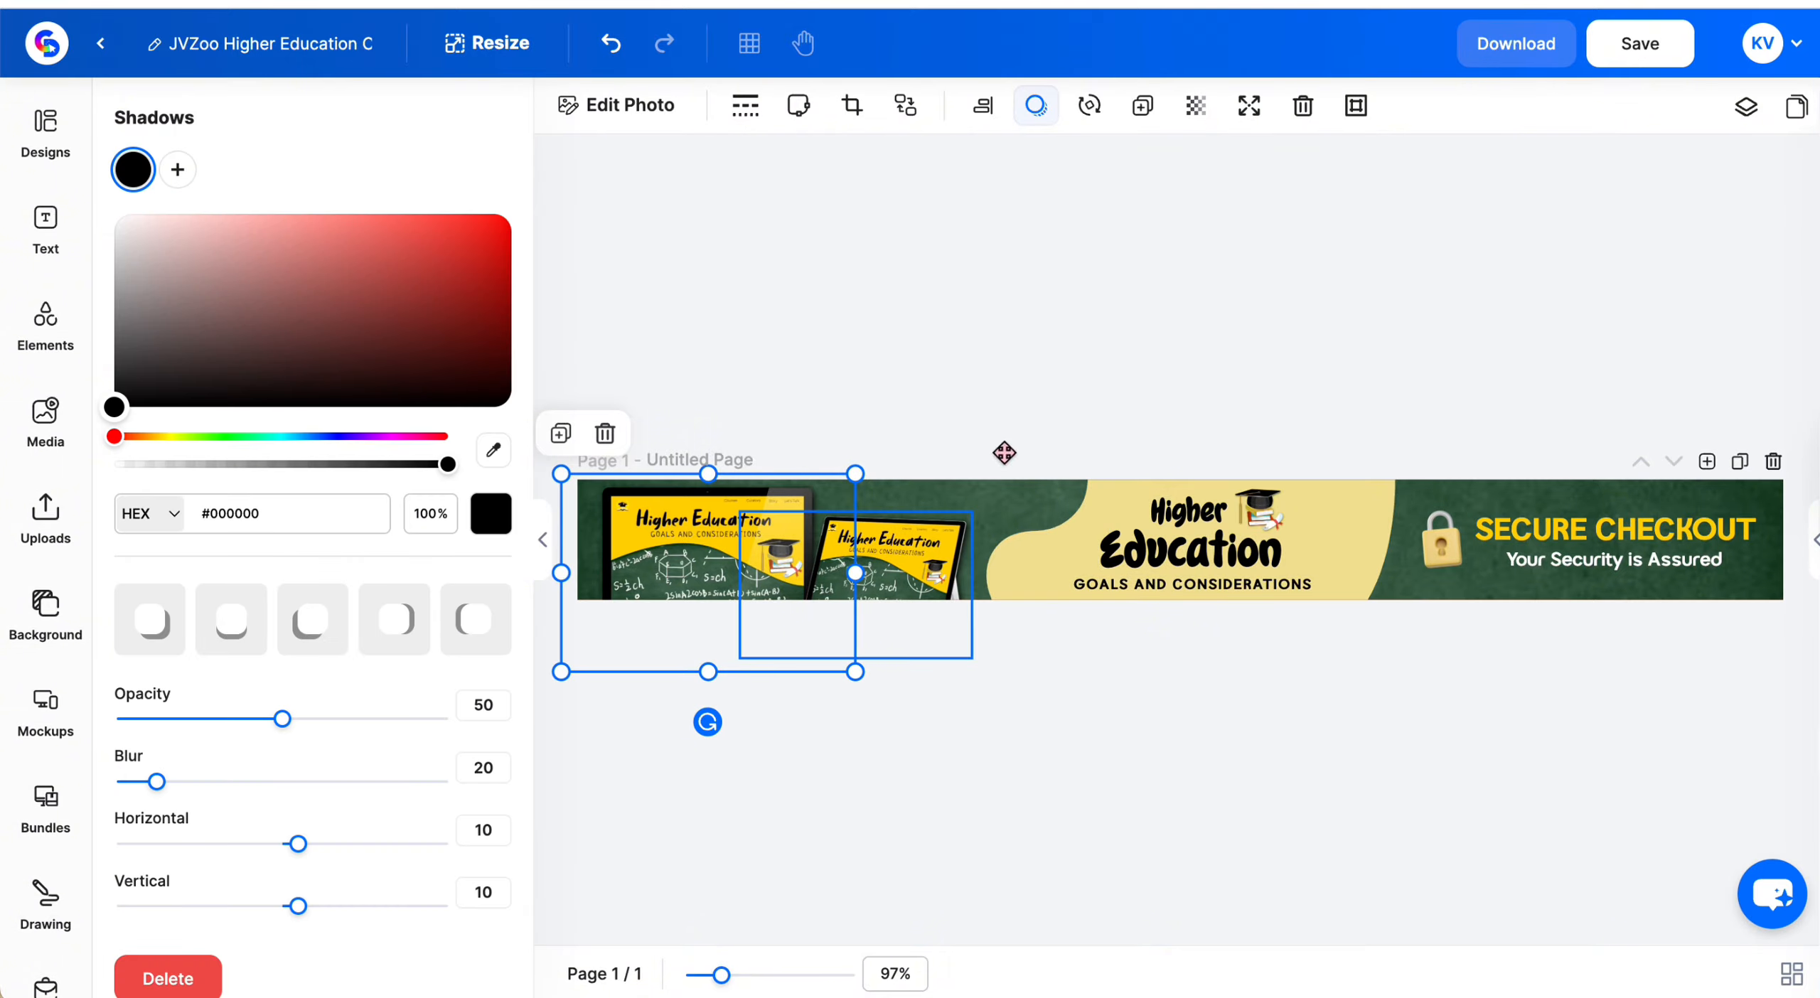
pyautogui.click(1211, 634)
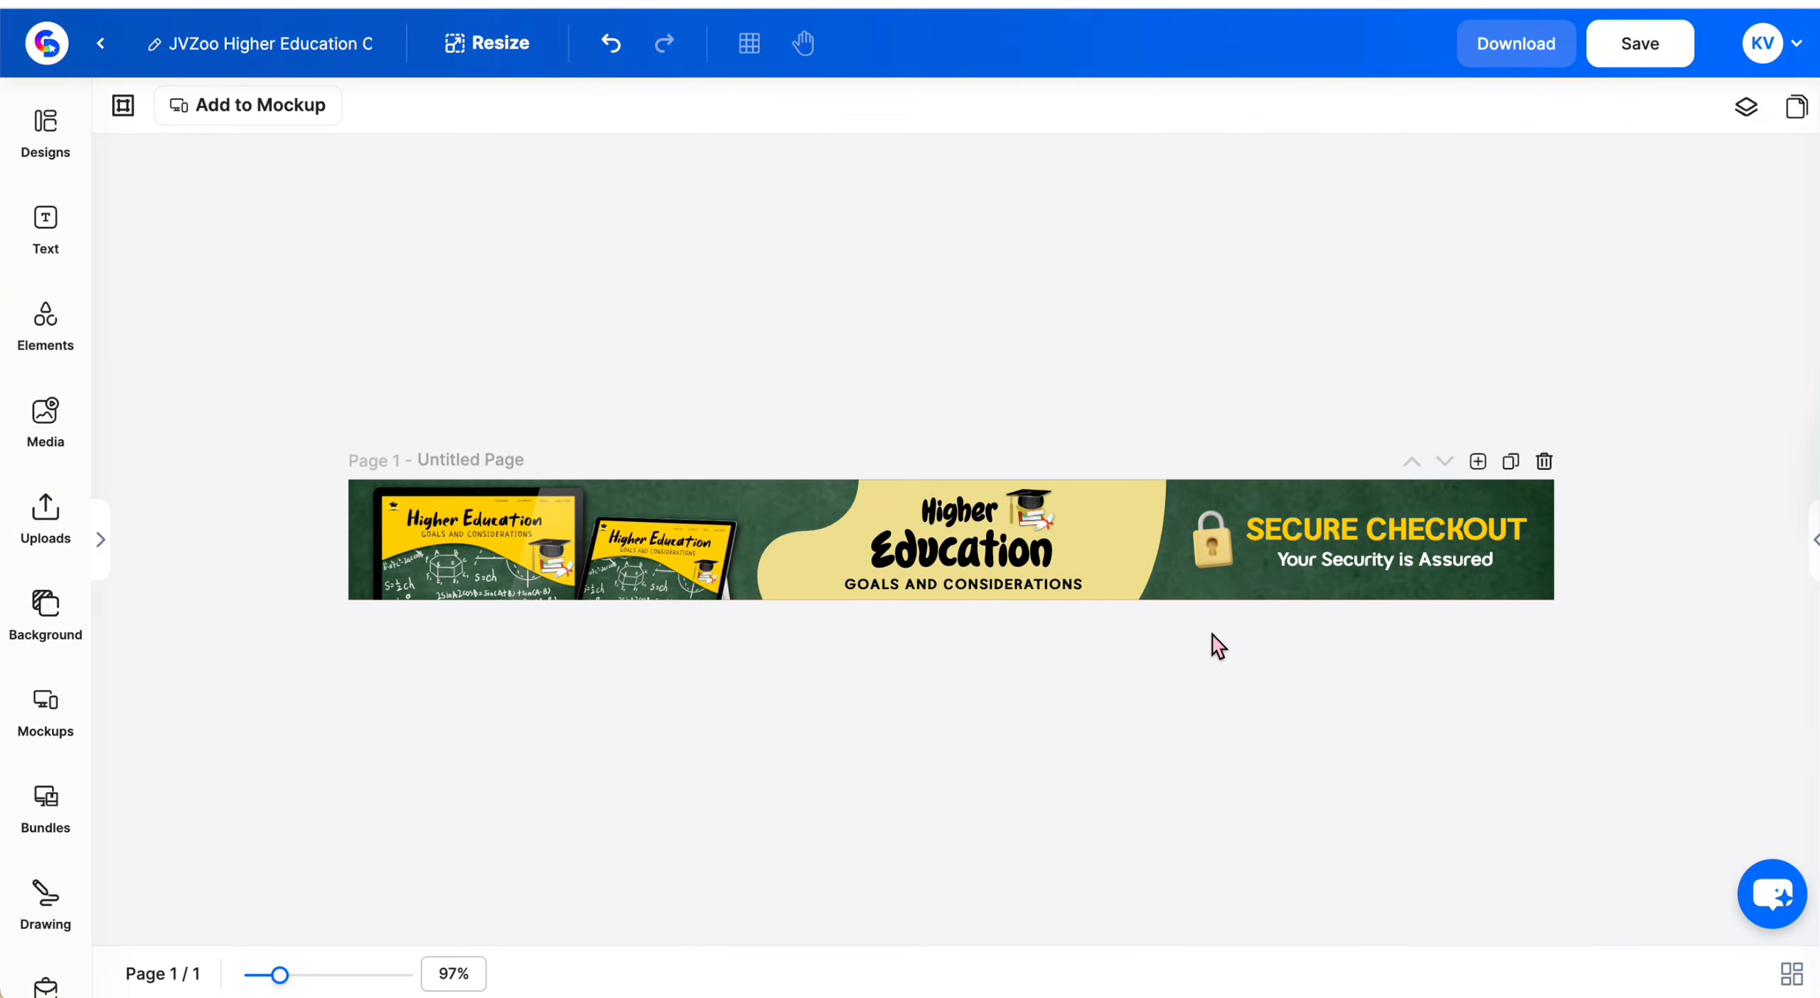
pyautogui.click(1663, 62)
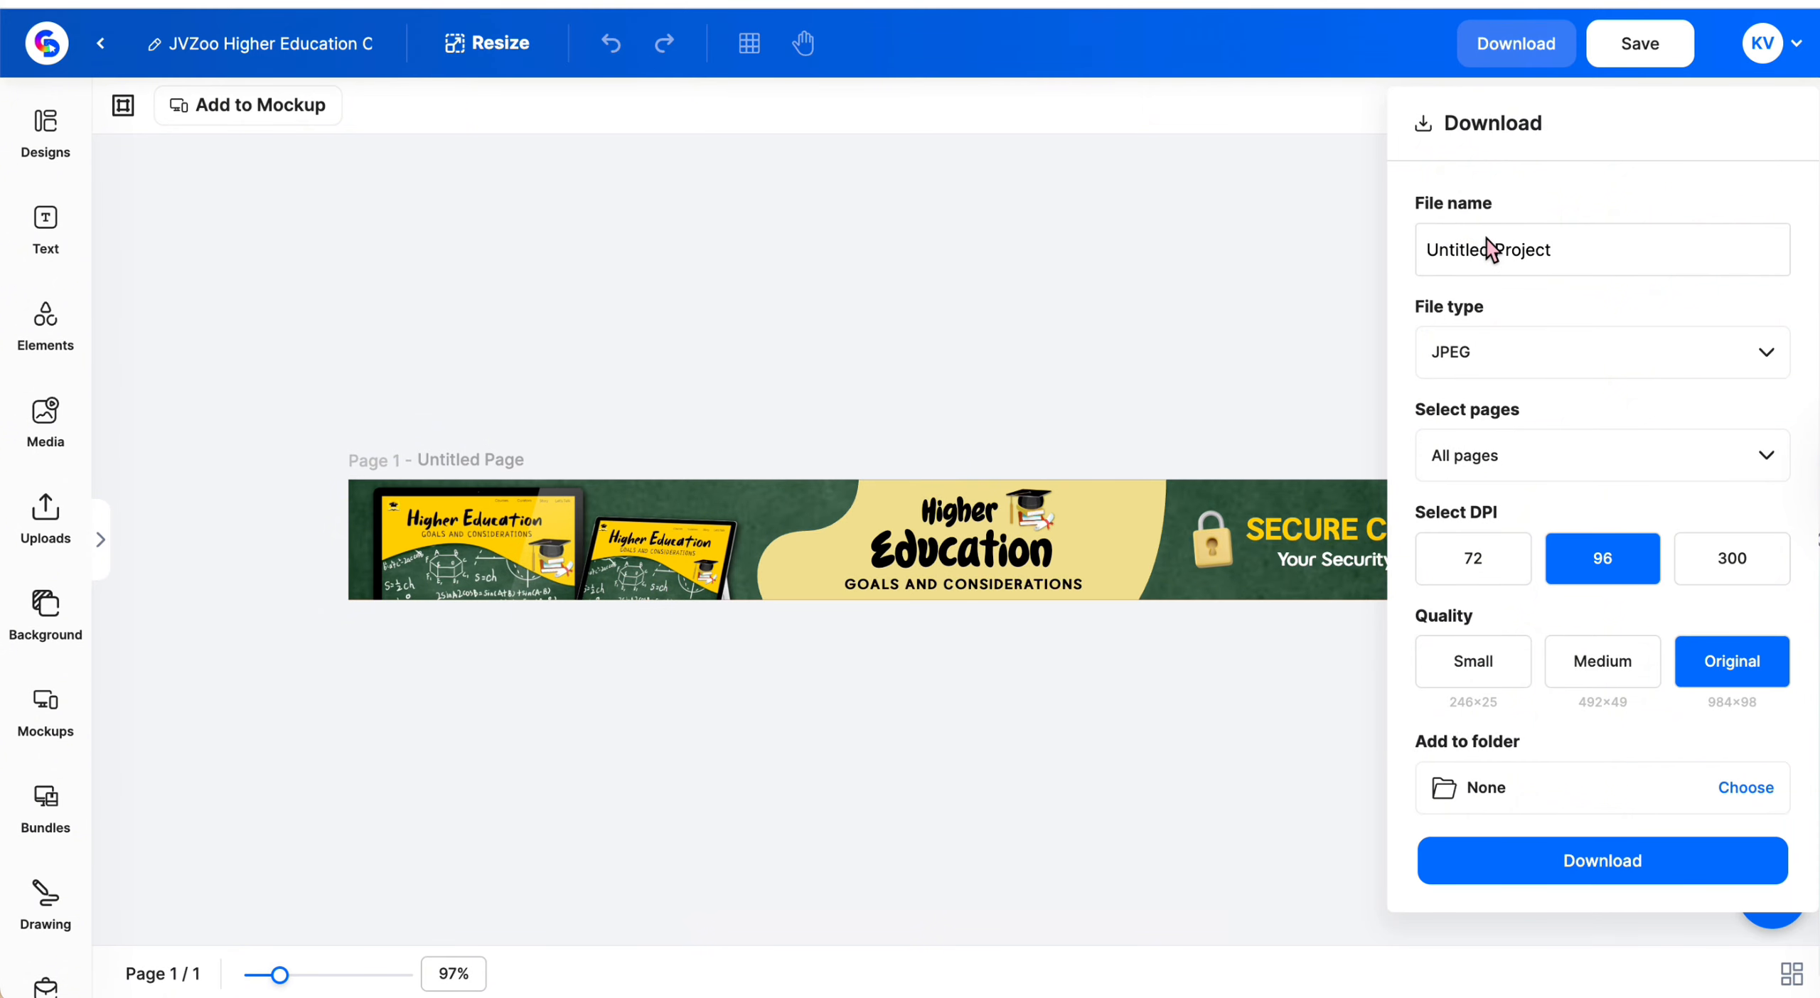
pyautogui.scroll(-1, 1487, 239)
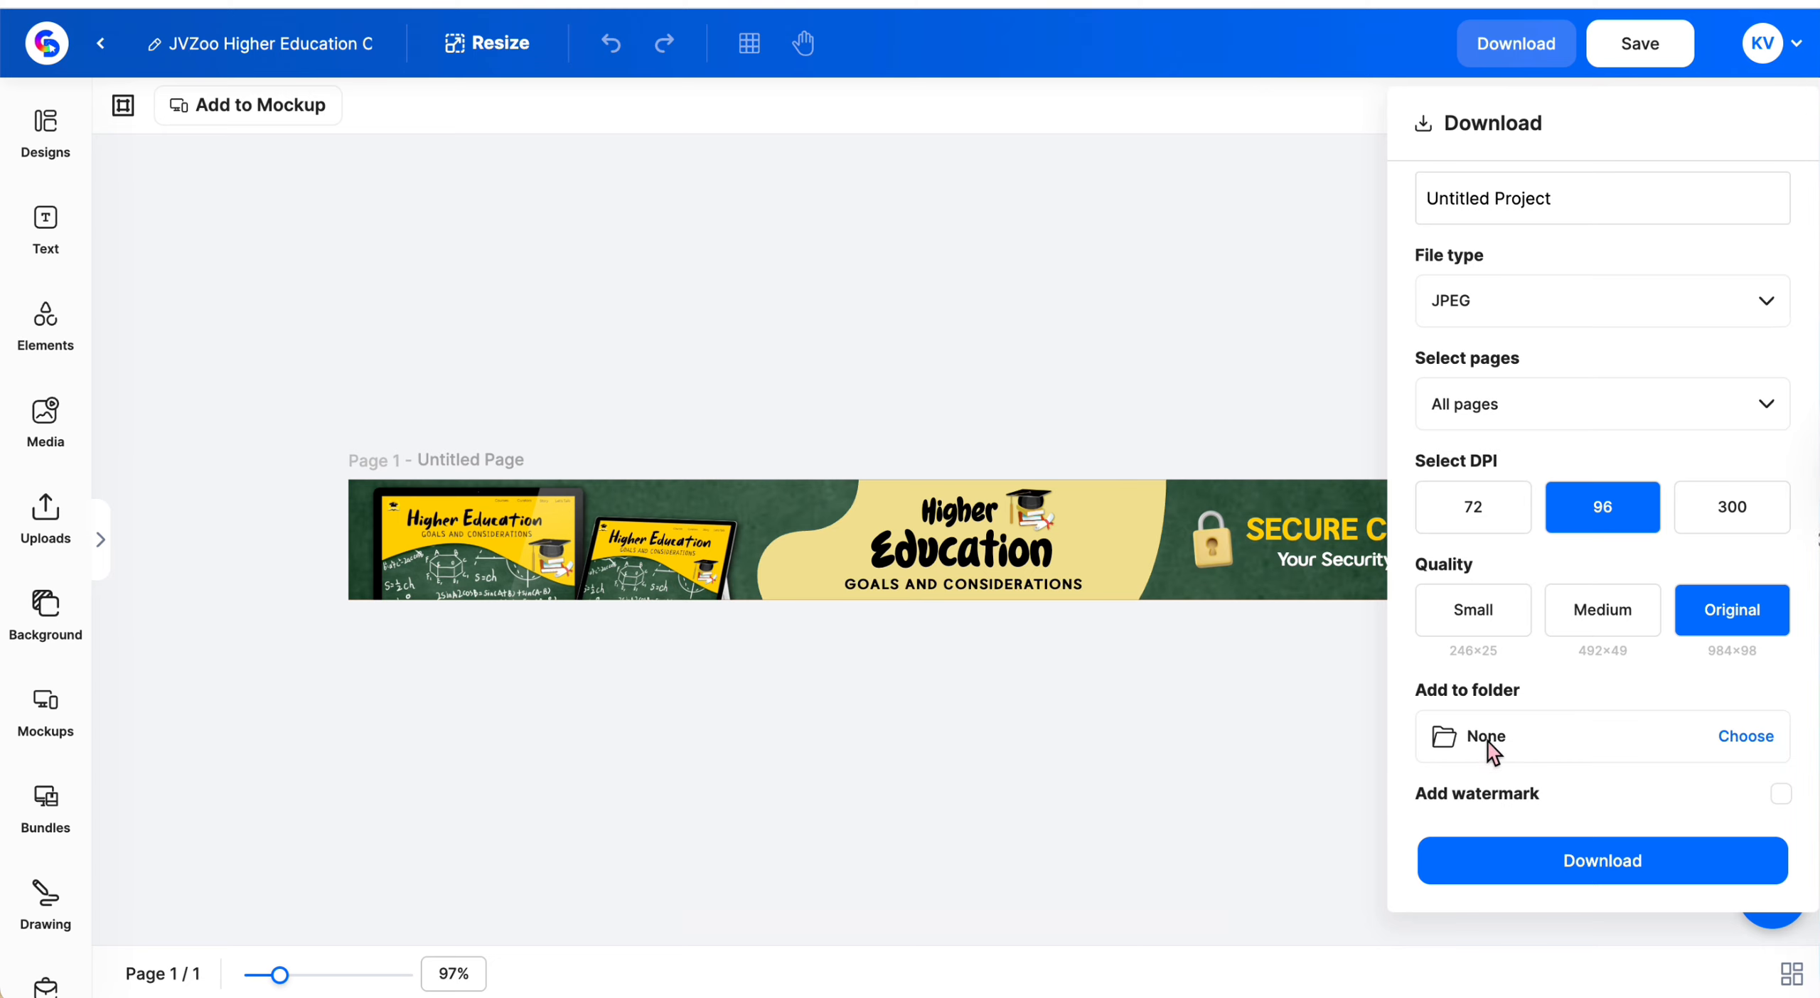
pyautogui.click(299, 324)
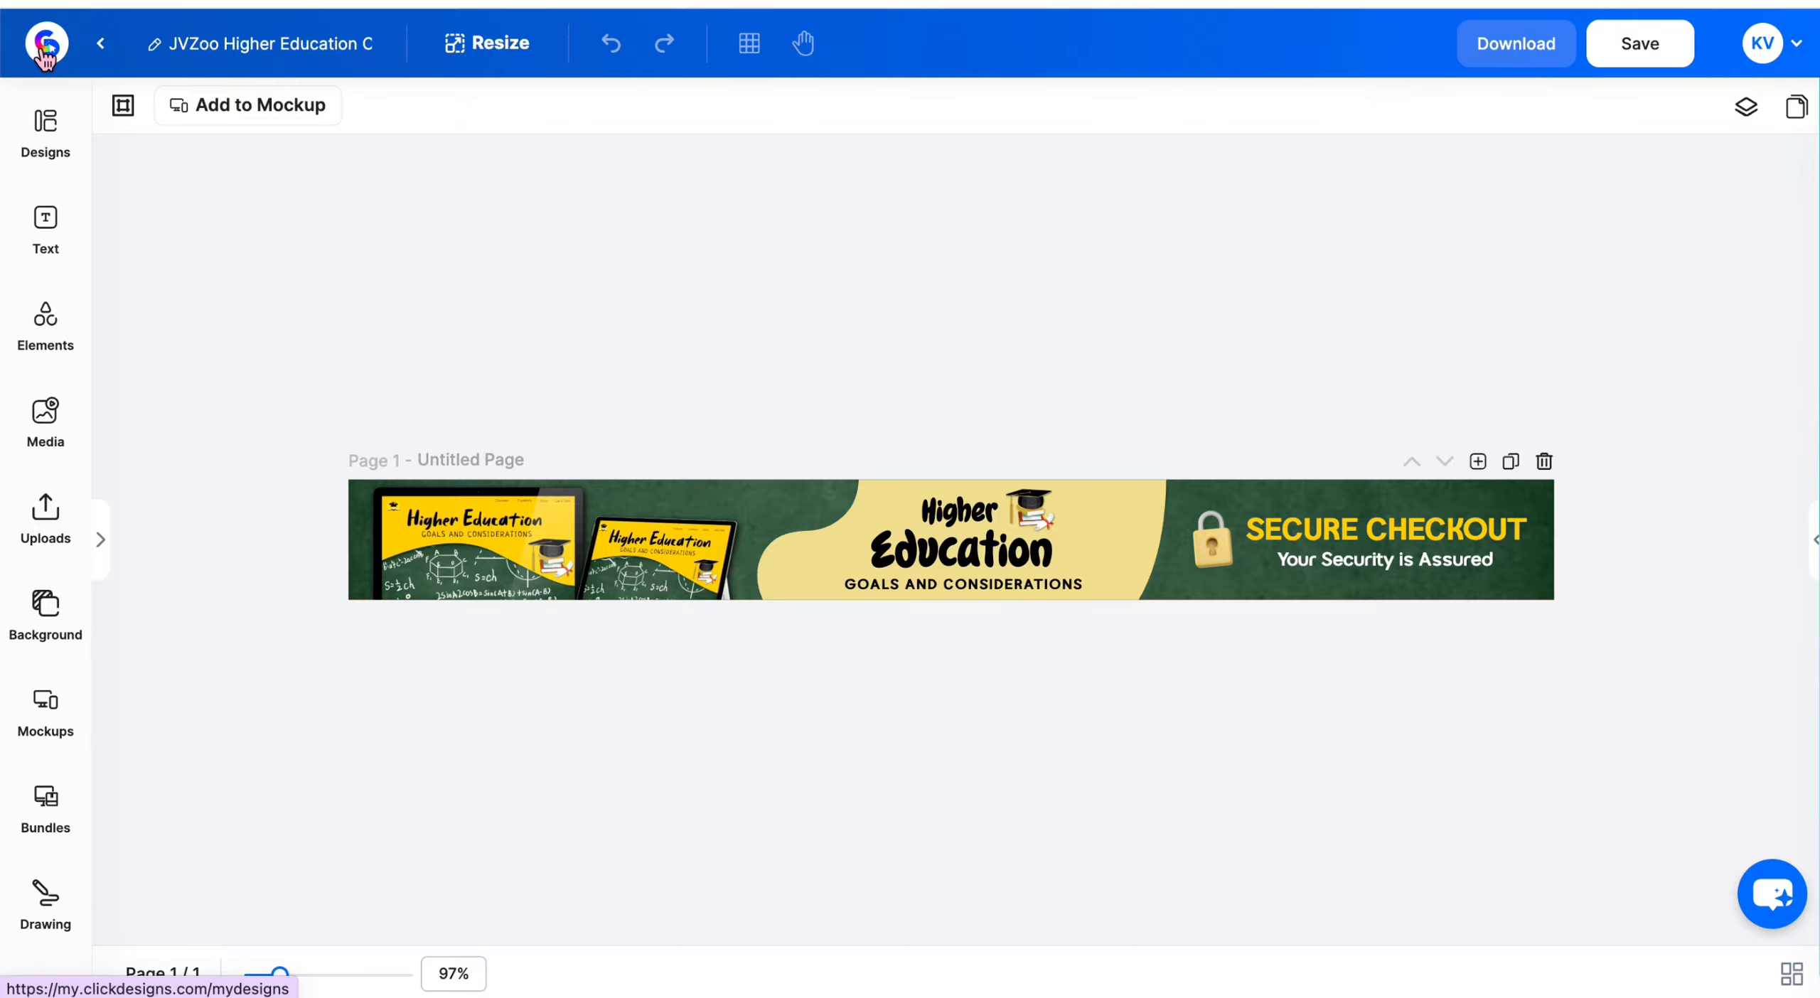
# Preview the JVZoo Higher Education Checkout Banner from My Designs and reopen it in the editor
pyautogui.click(45, 57)
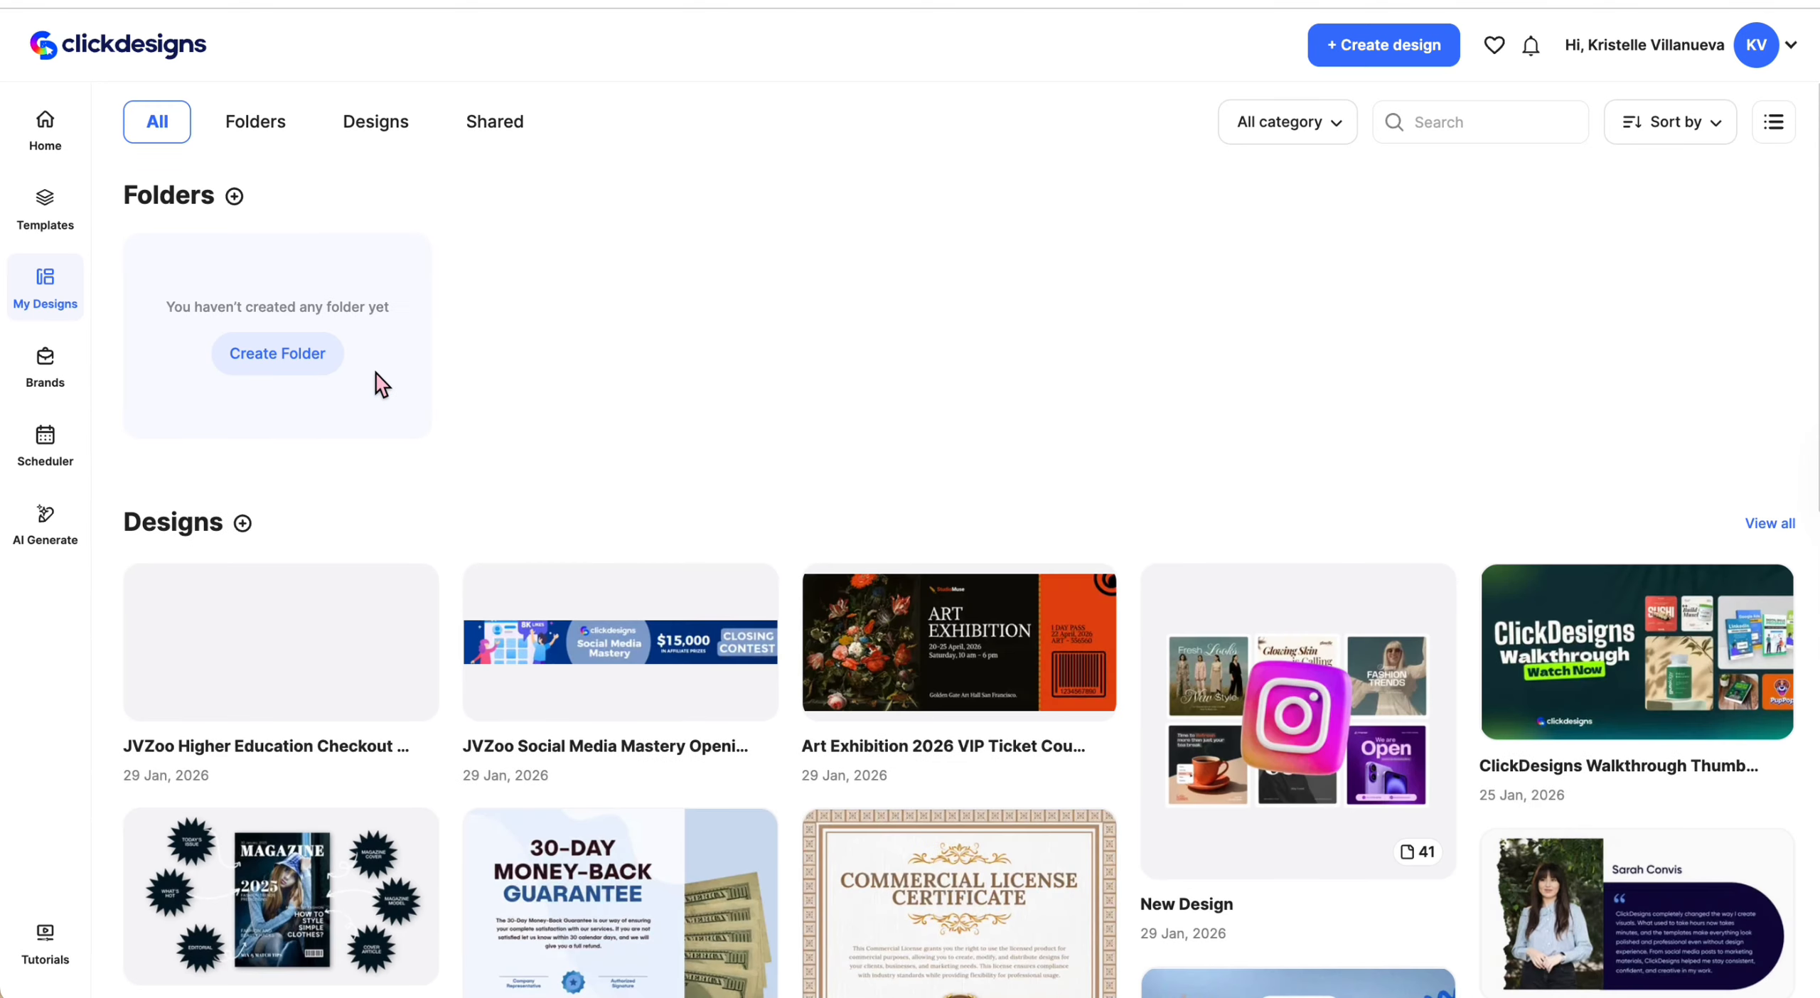
pyautogui.scroll(-2, 375, 374)
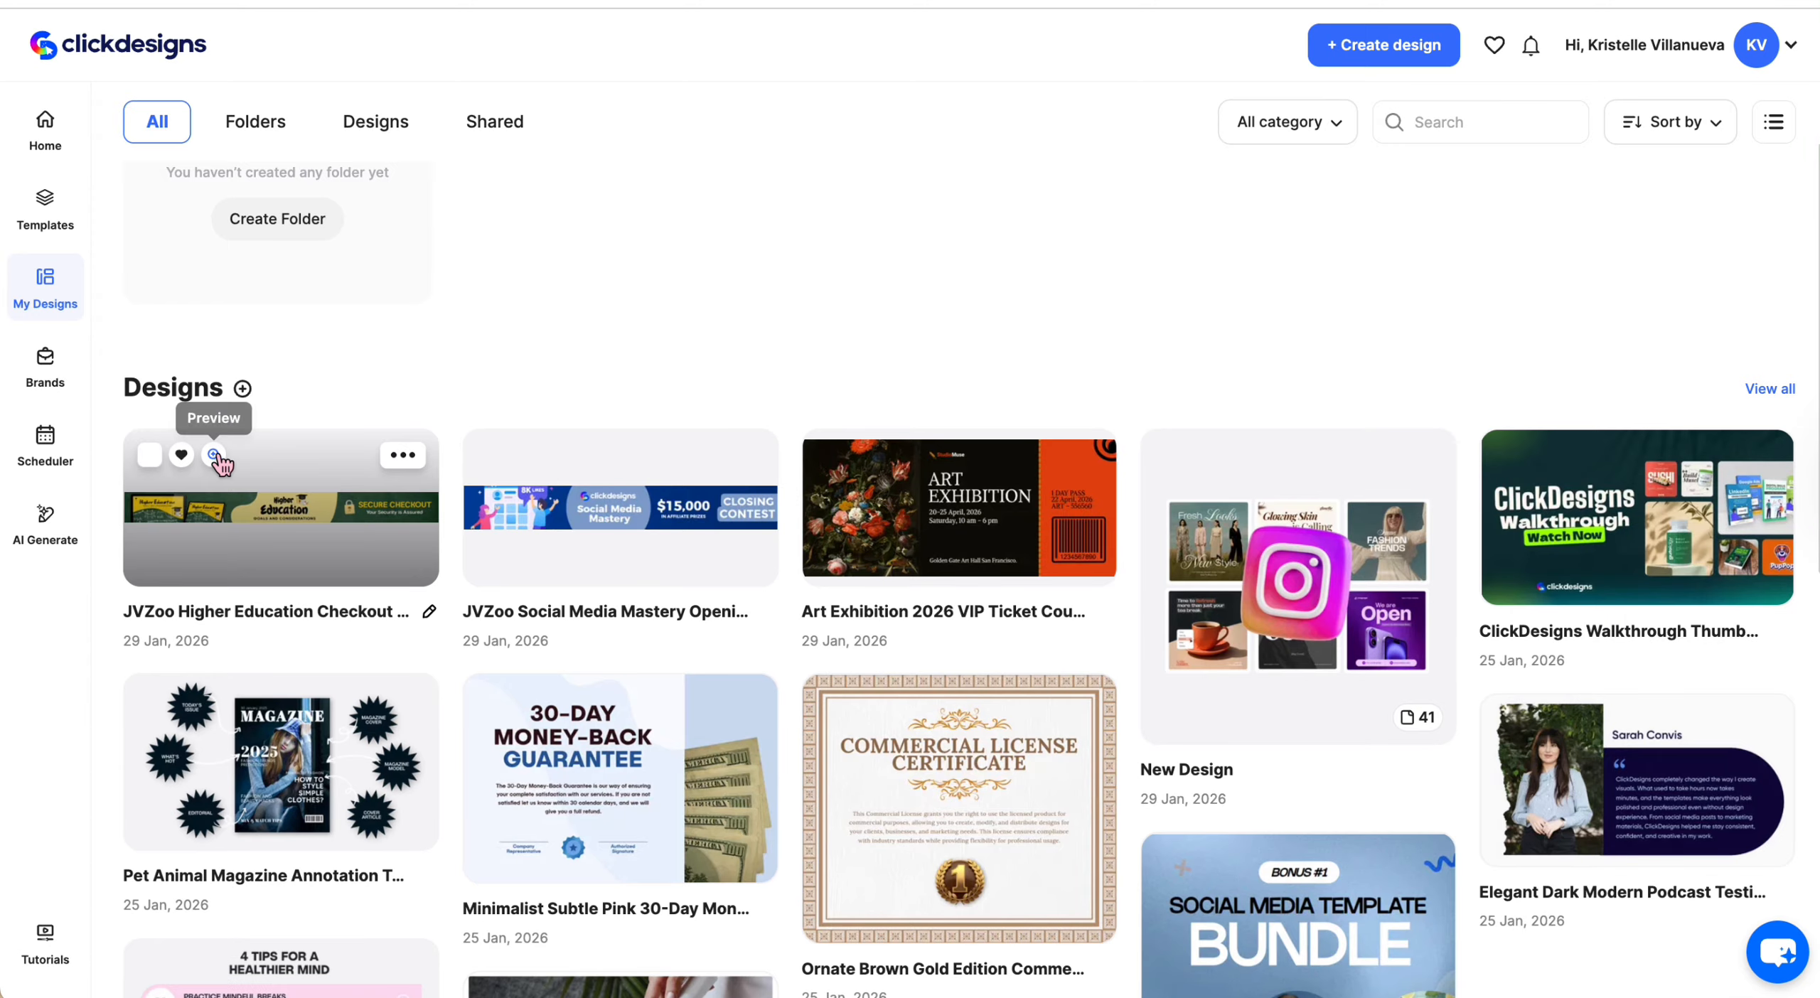
pyautogui.click(214, 455)
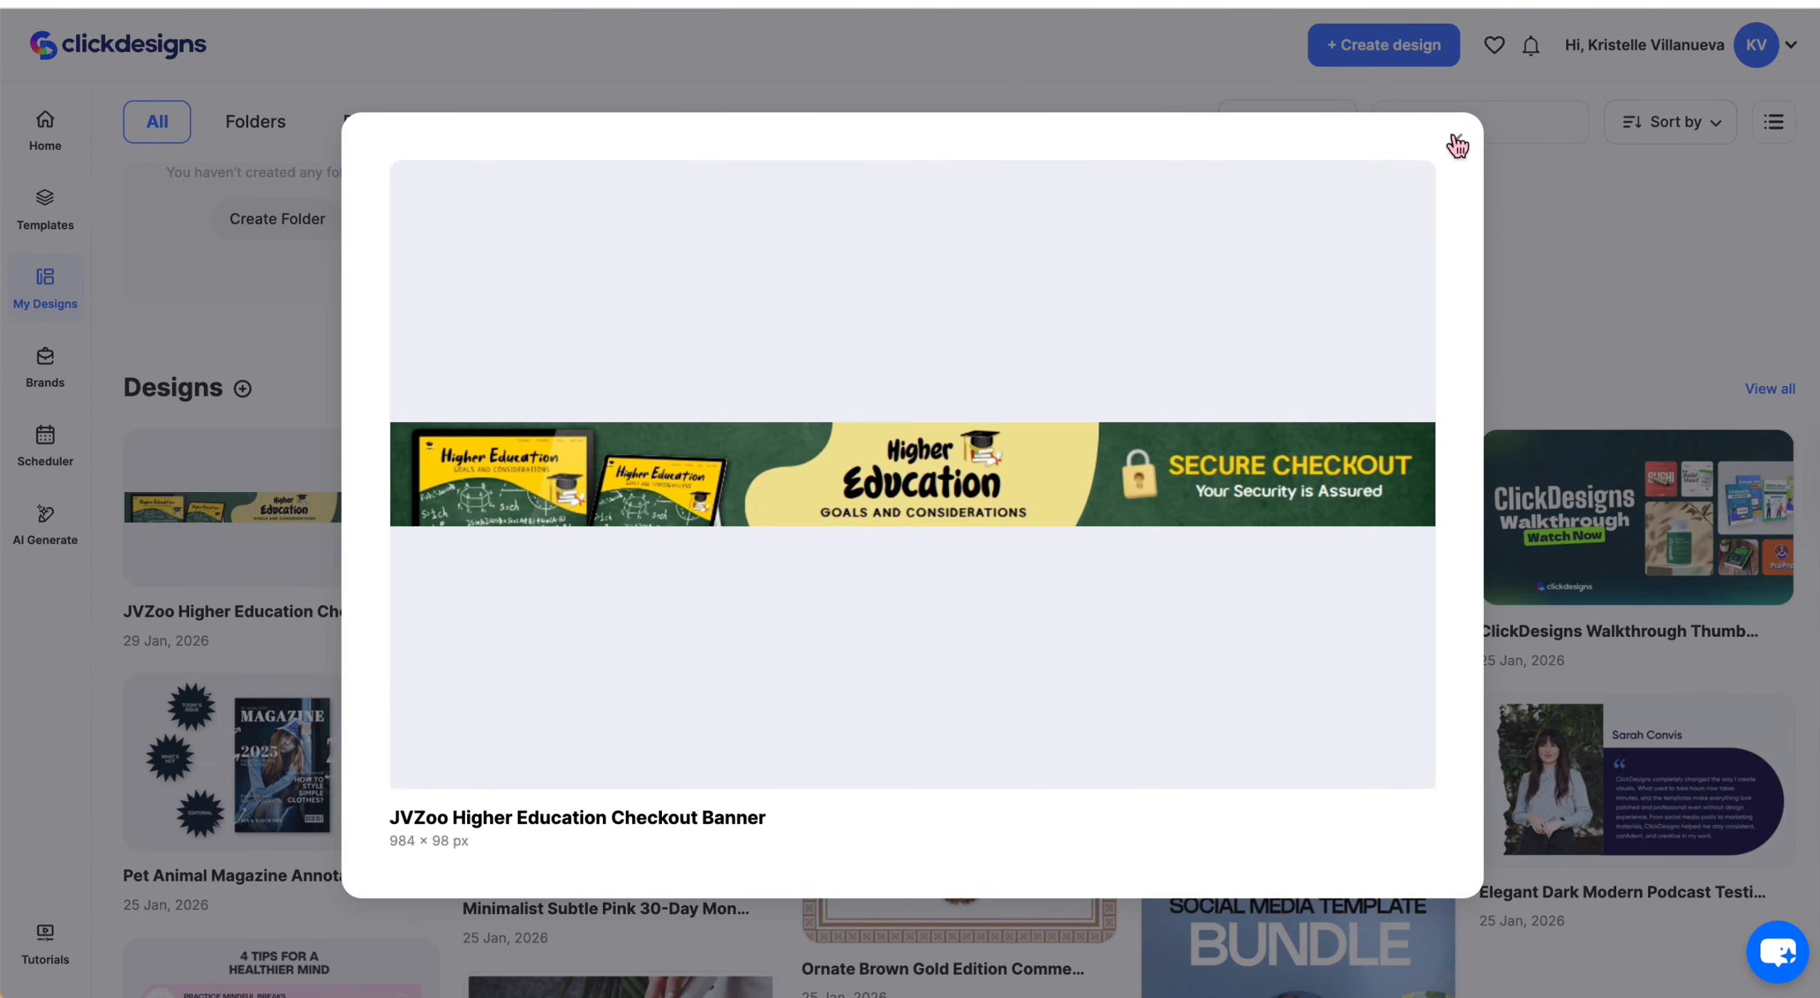
pyautogui.click(1457, 146)
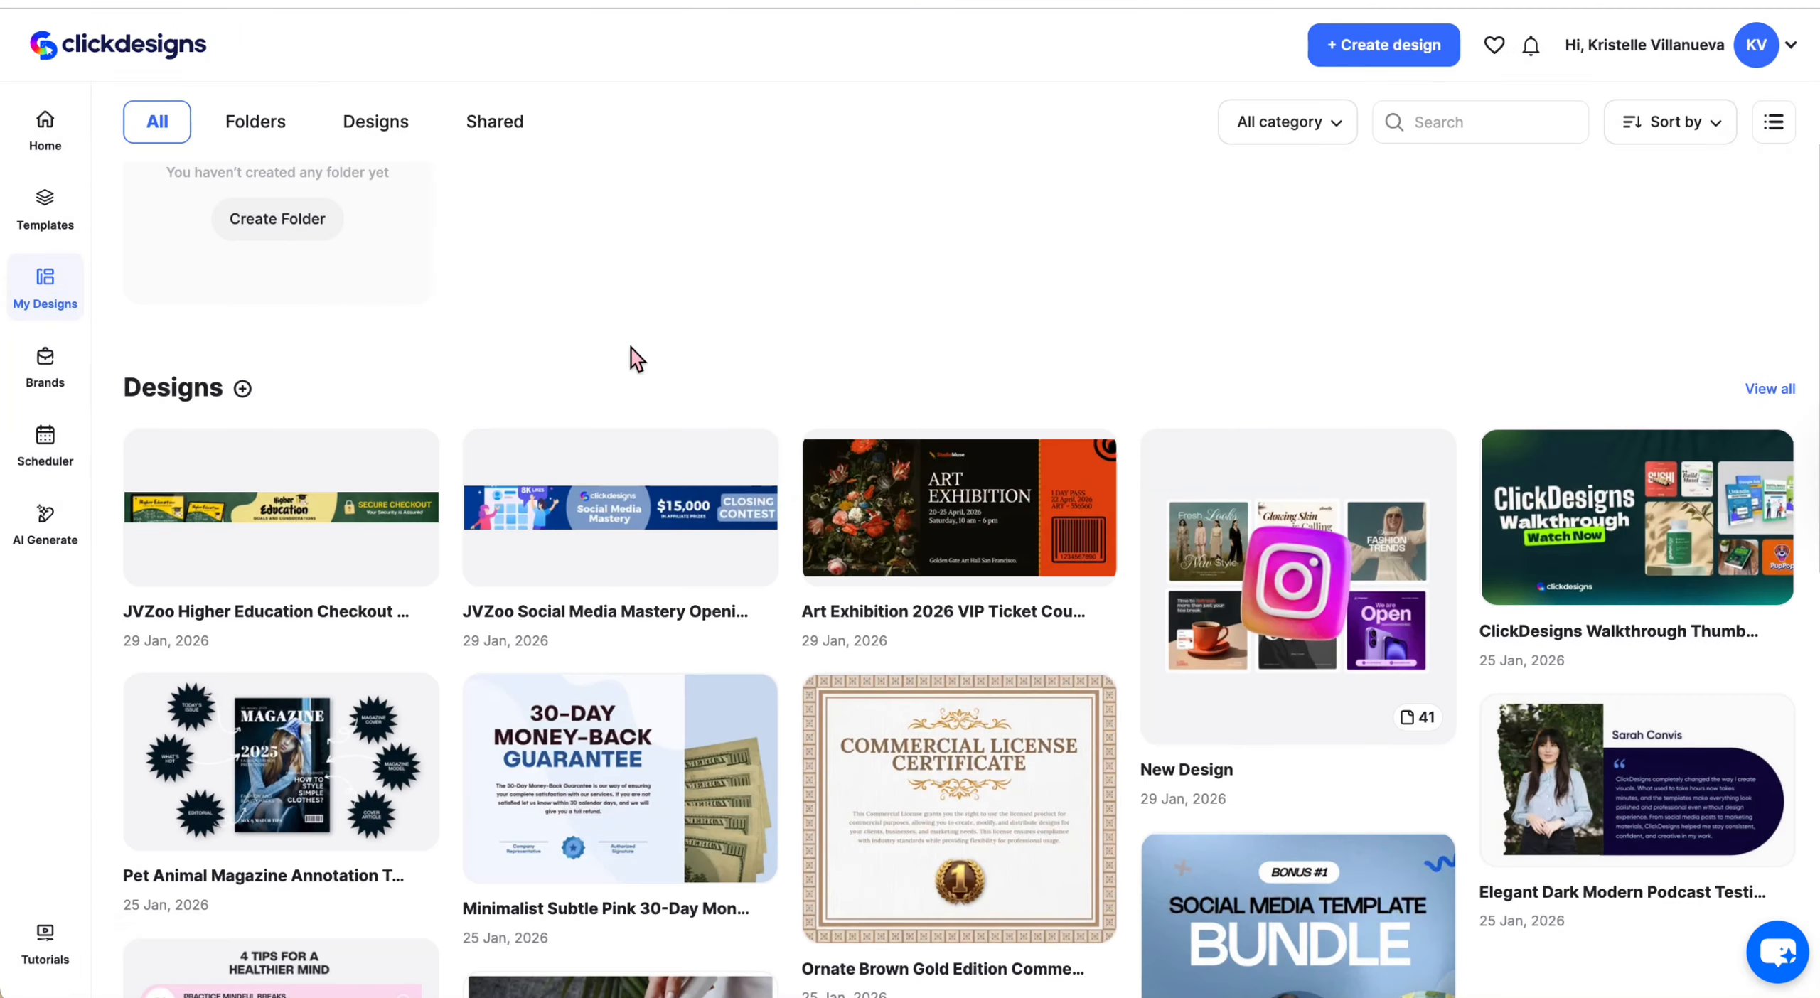
pyautogui.click(324, 504)
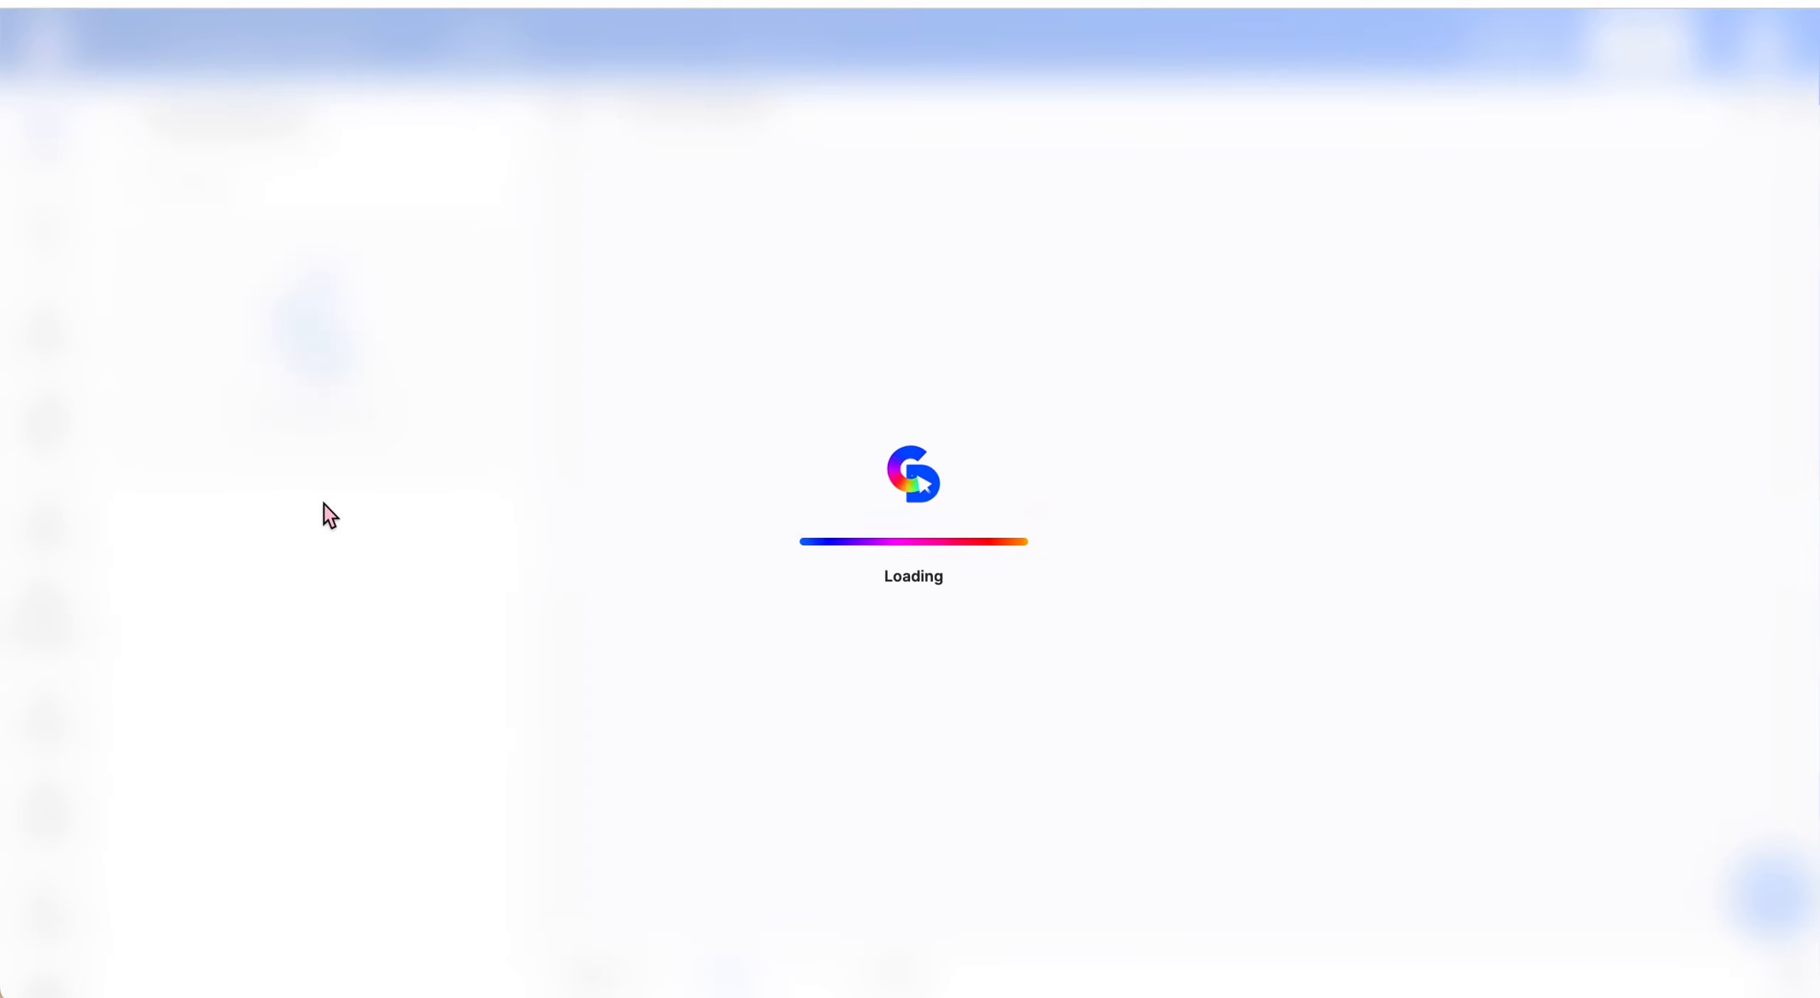